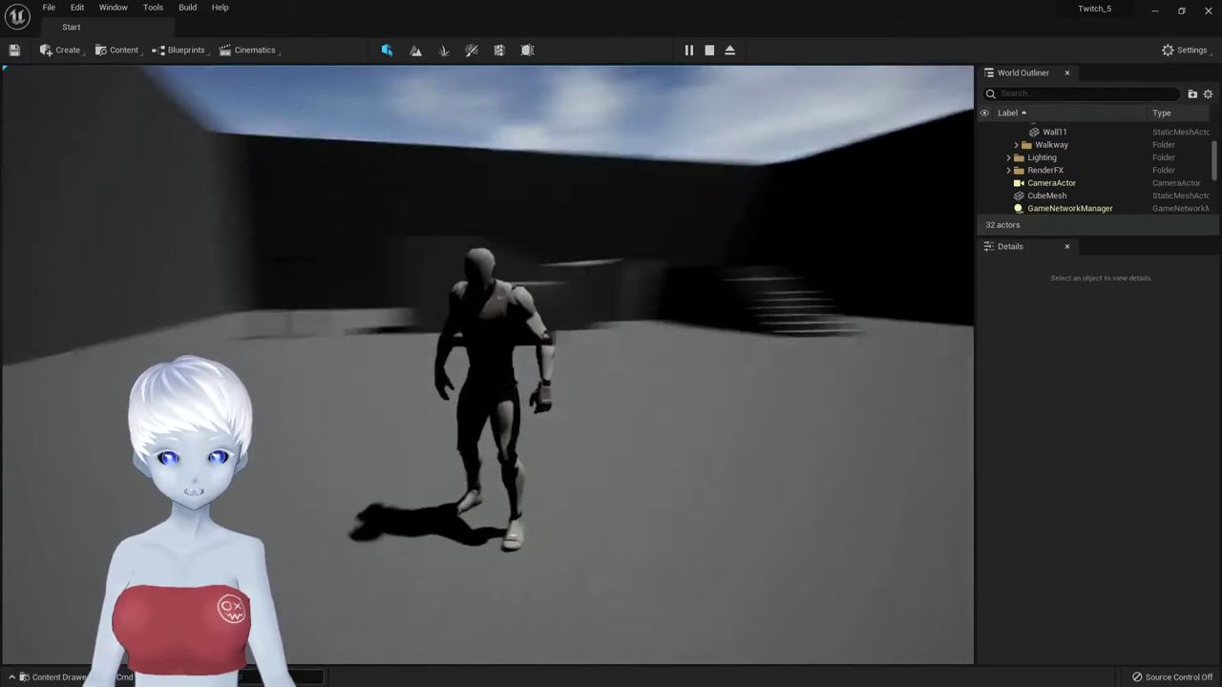
- Run the test character forward through the Start level toward the far wall
key(w)
key(w)
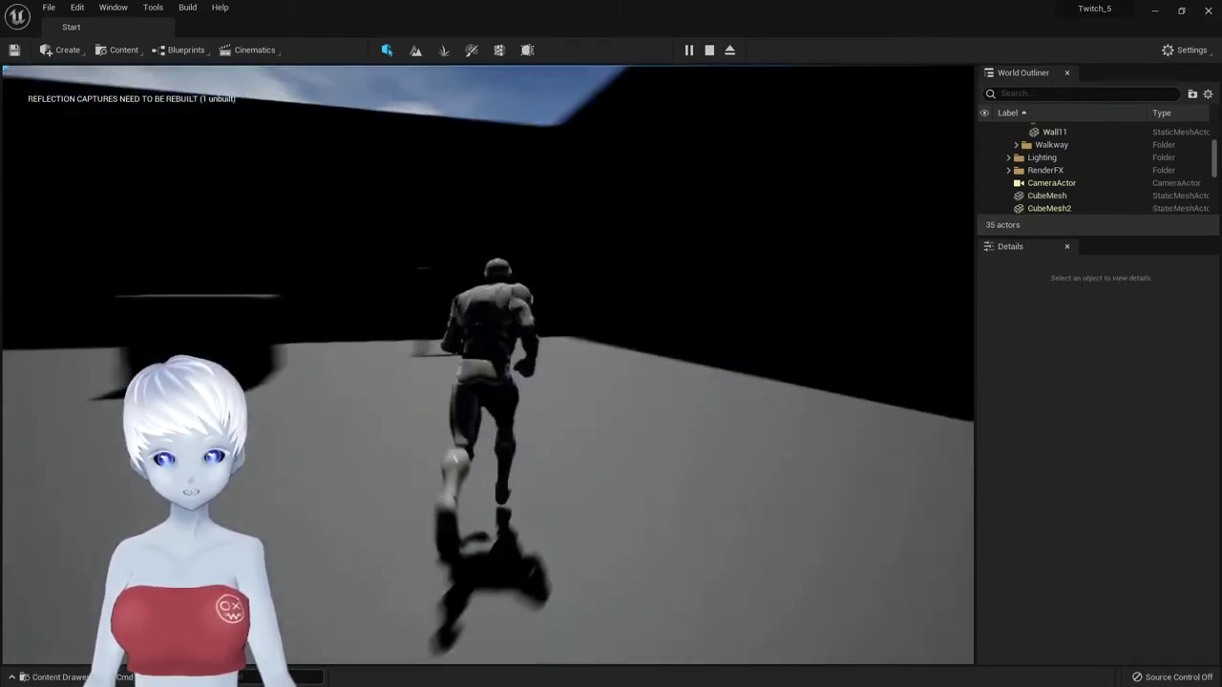
- Steer the character left, run up the staircase, and stop on the platform near the doorway
key(a)
key(w)
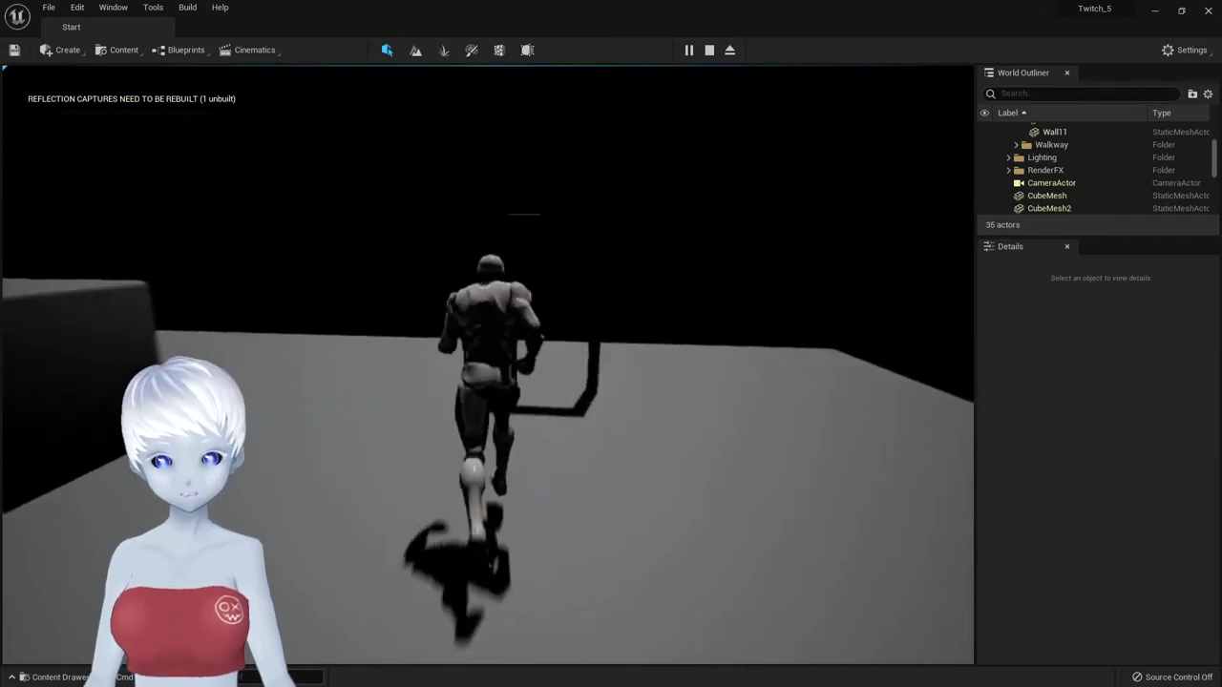
key(w)
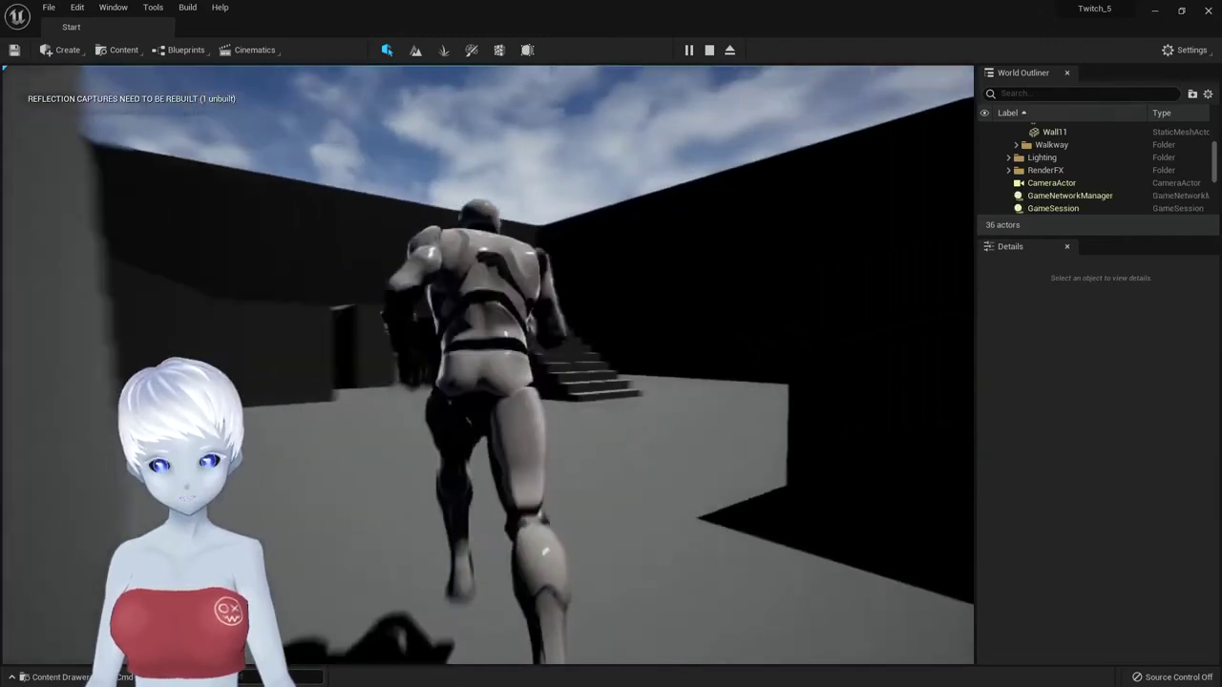
key(w)
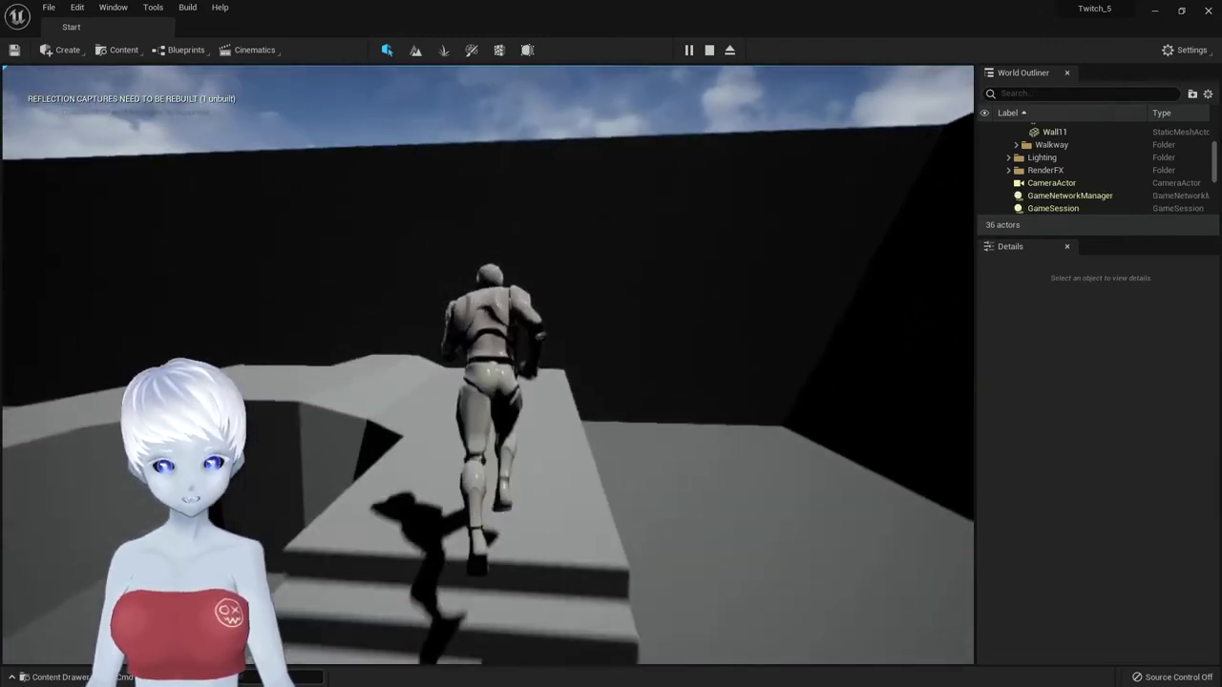
key(w)
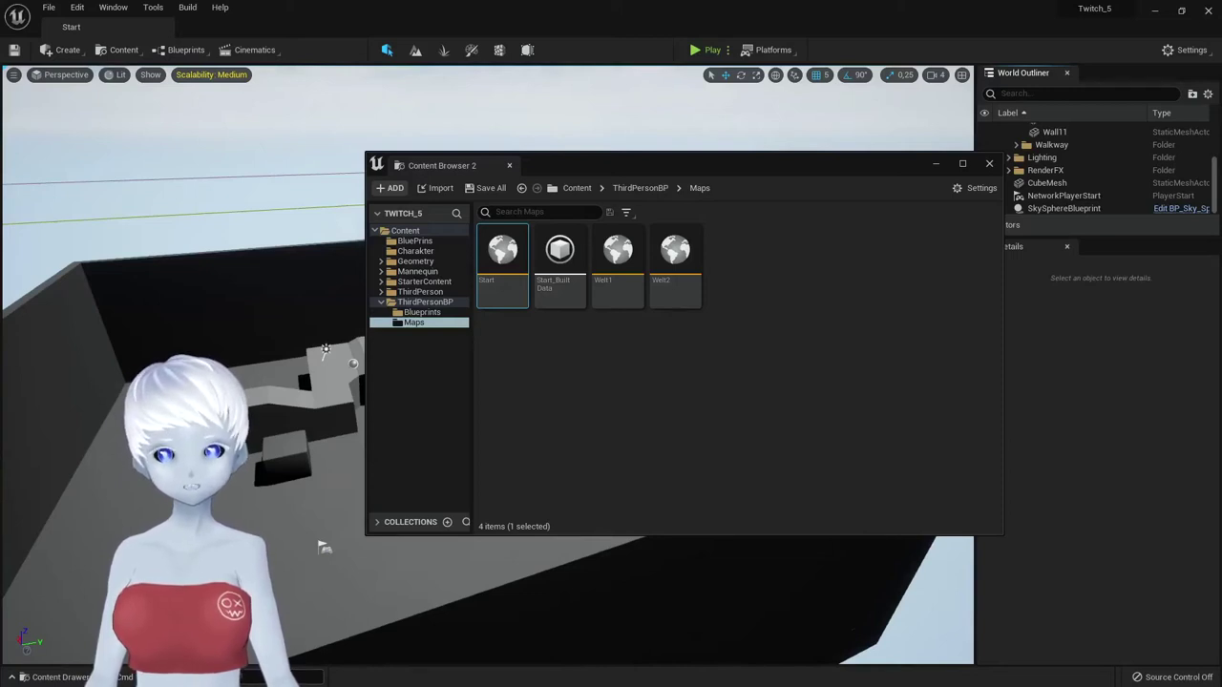
- Reposition the Content Browser and open the BluePrins folder holding Tür_BP
mouse_move(610, 173)
mouse_down()
mouse_move(933, 155)
mouse_move(803, 135)
mouse_up()
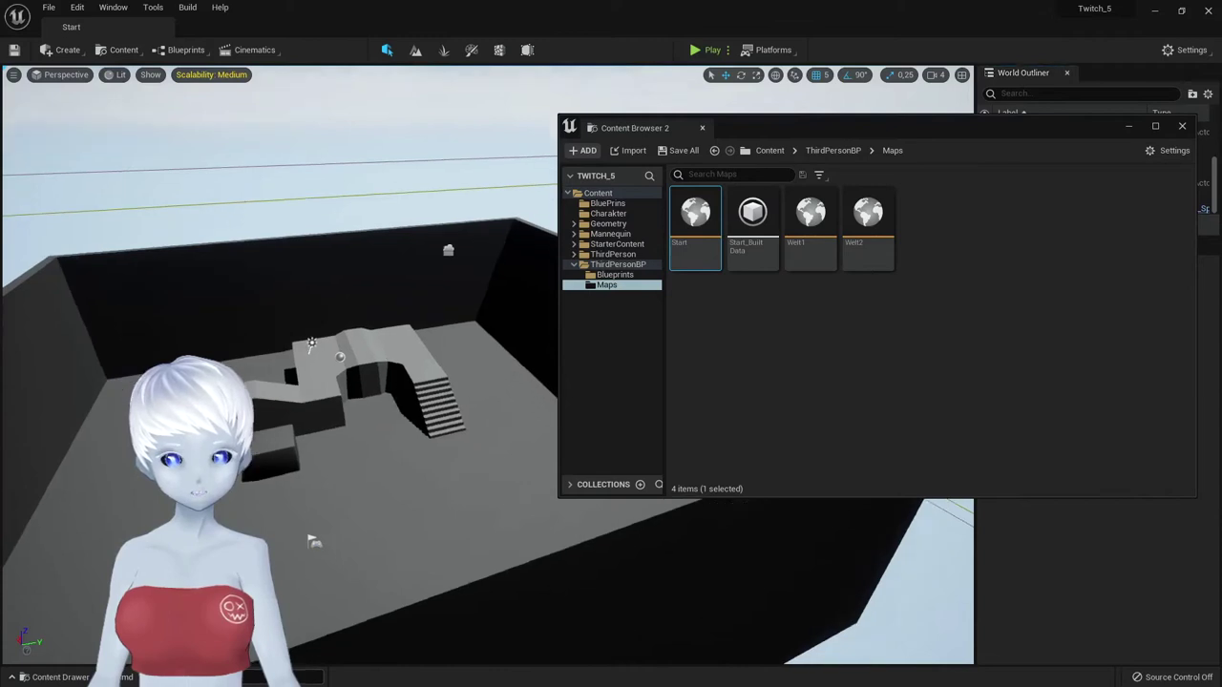
middle_drag(308, 537, 534, 401)
mouse_move(694, 244)
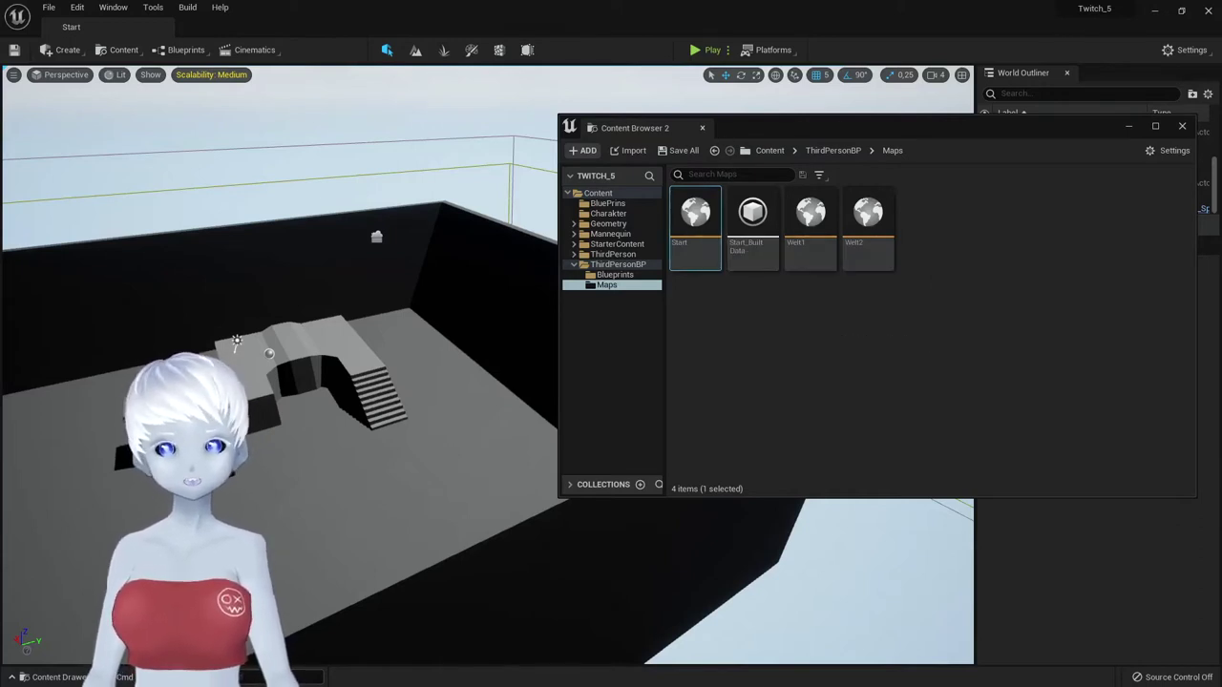
right_drag(214, 348, 143, 348)
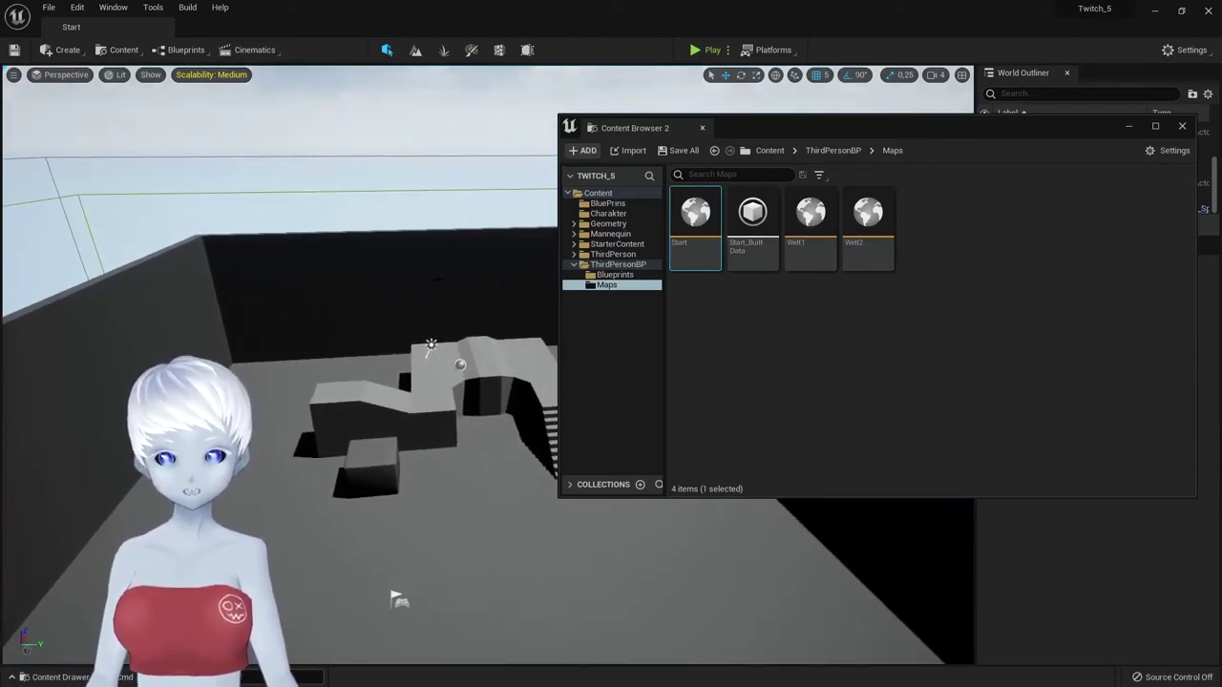
click(623, 204)
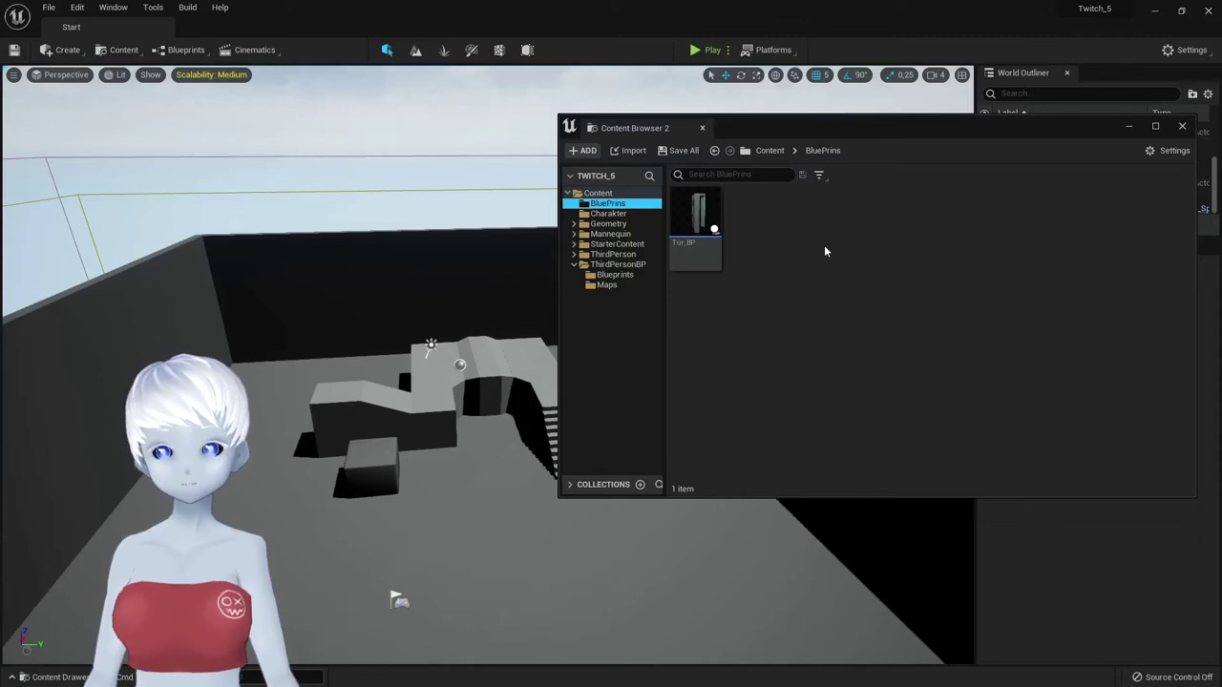
- Create an Actor Blueprint named TeleportWelt1 in BluePrins and open it maximized in the Blueprint editor
right_click(825, 251)
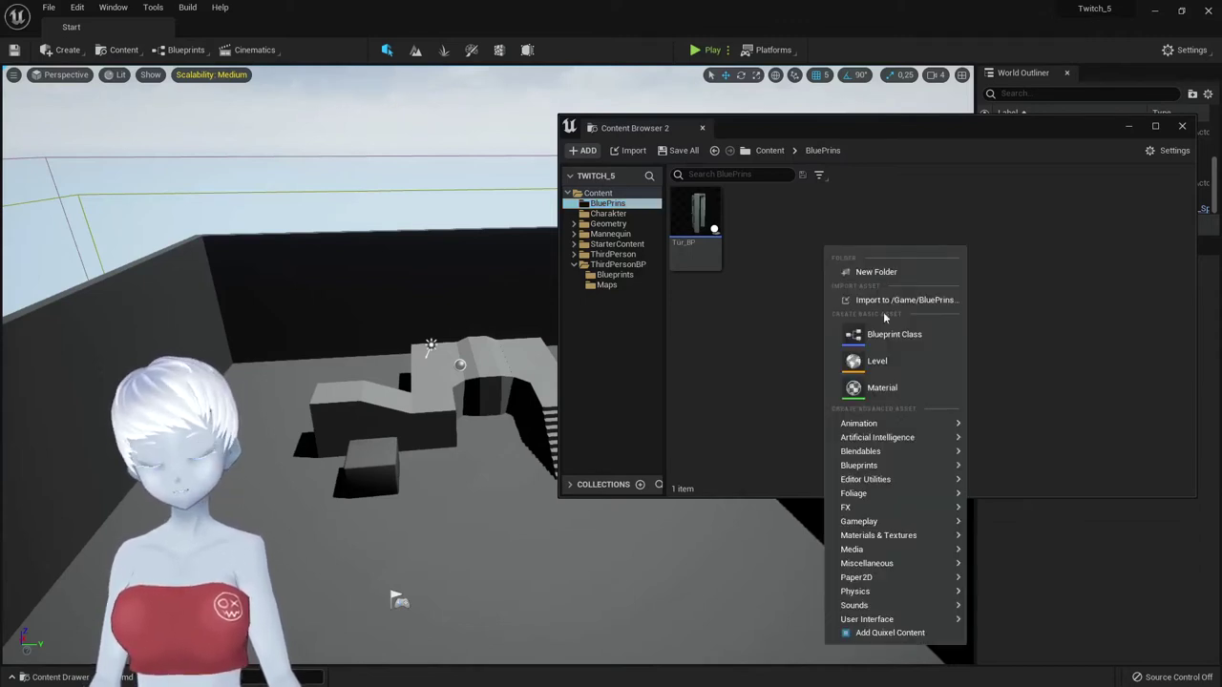
click(893, 334)
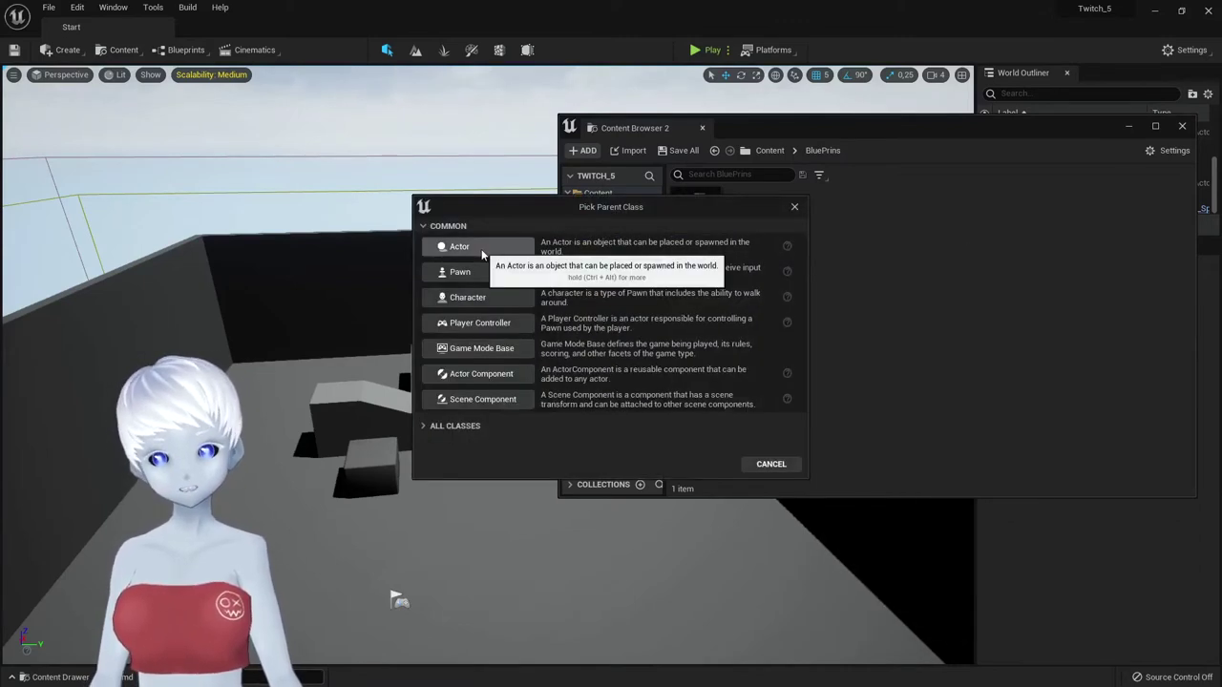
click(459, 246)
text(TeleportWelt)
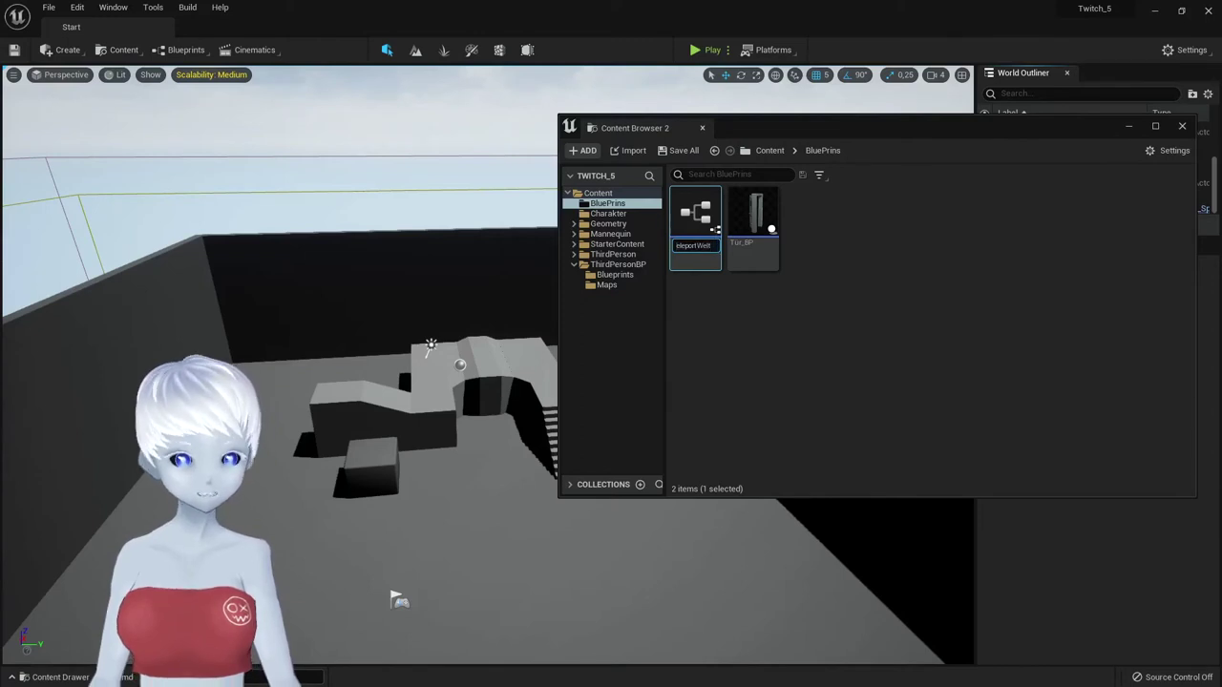
key(Return)
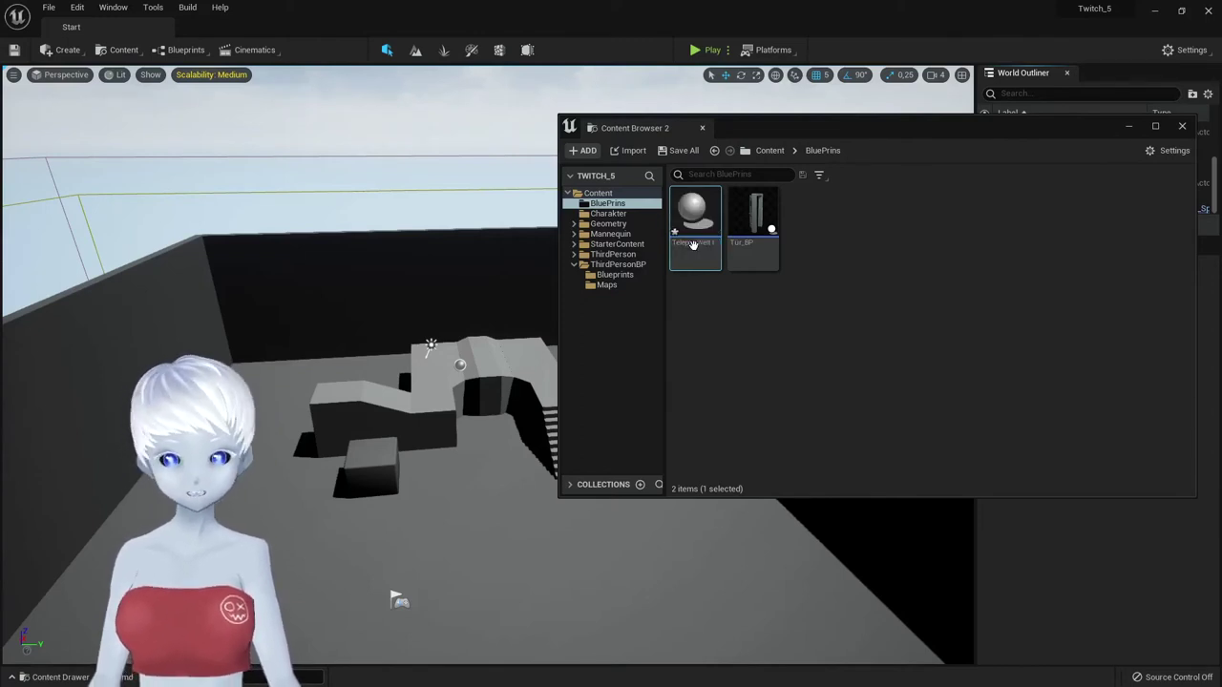
double_click(693, 244)
double_click(629, 330)
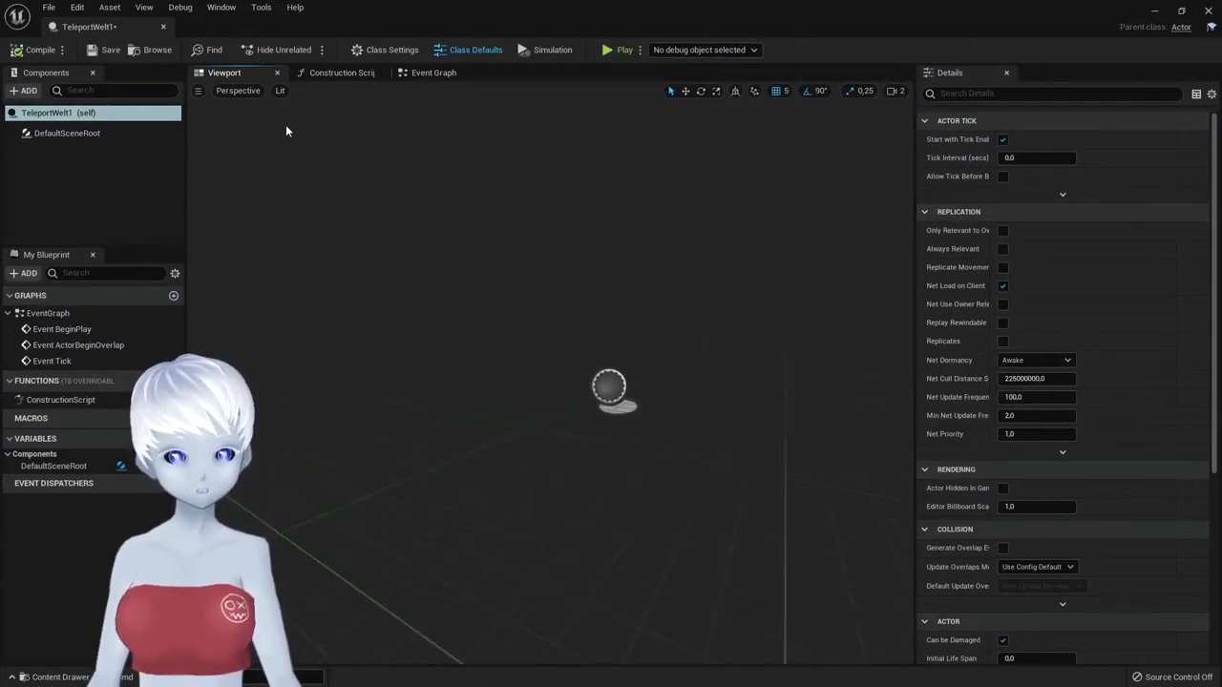
- Add a Box Collision component named Box to TeleportWelt1, then restore the editor to a smaller window
click(28, 91)
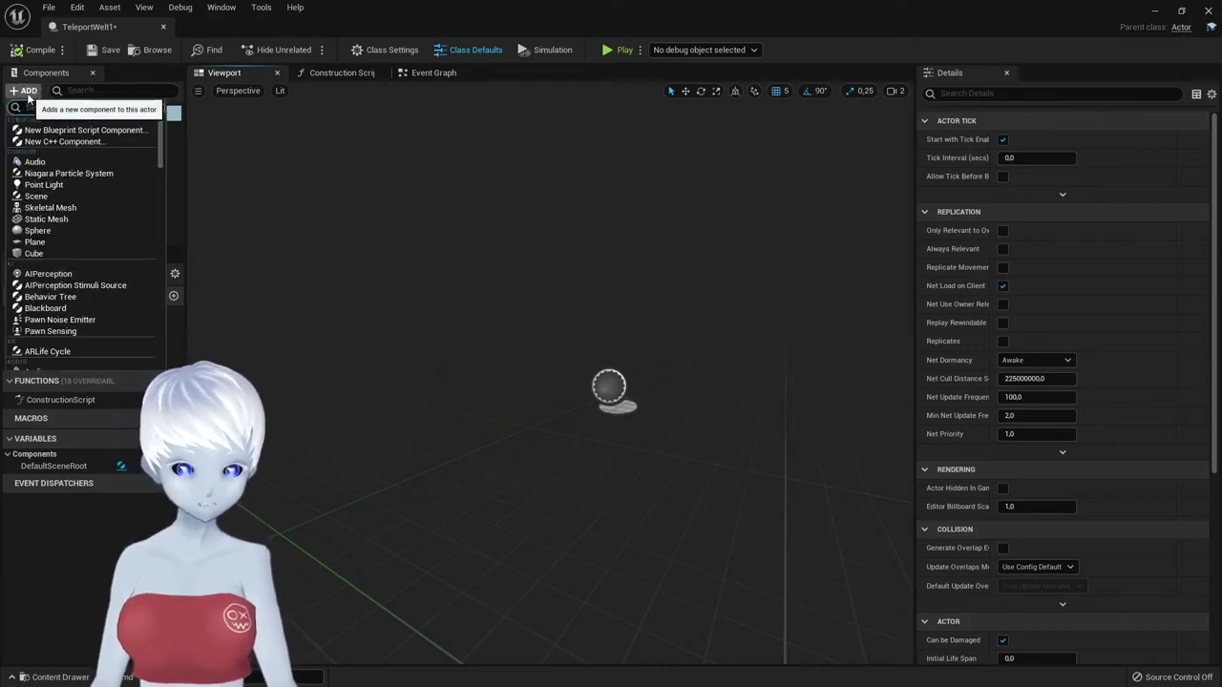
click(28, 95)
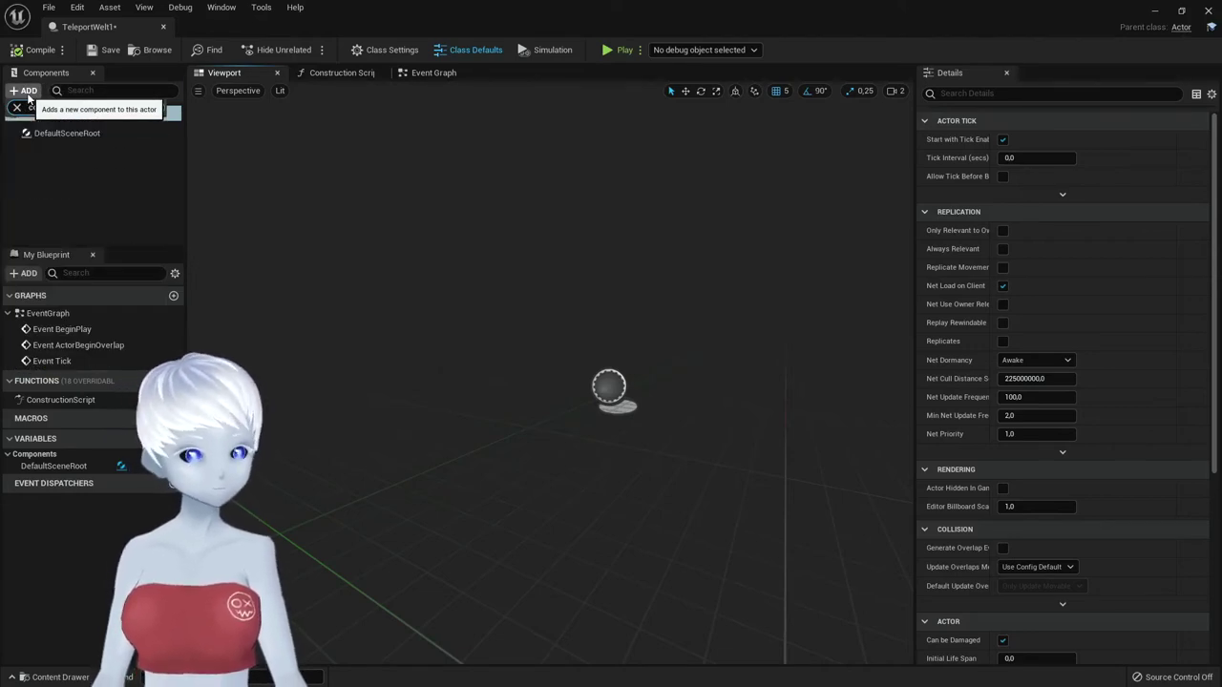
text(colo)
key(BackSpace)
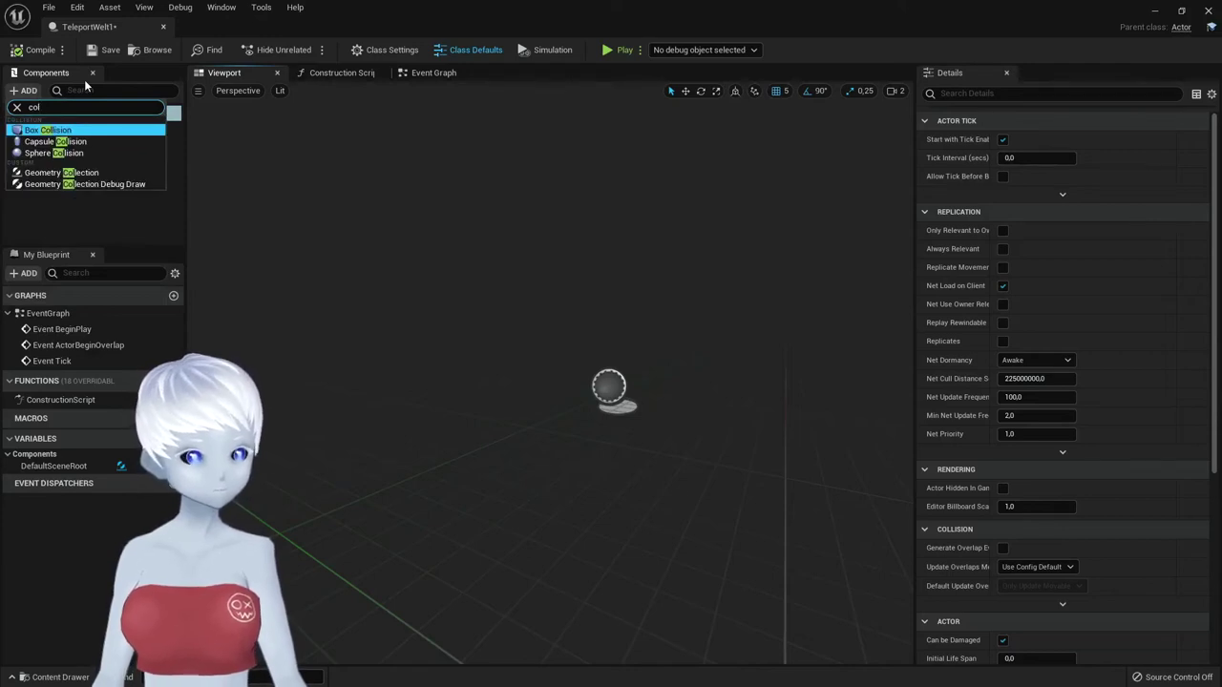
key(Return)
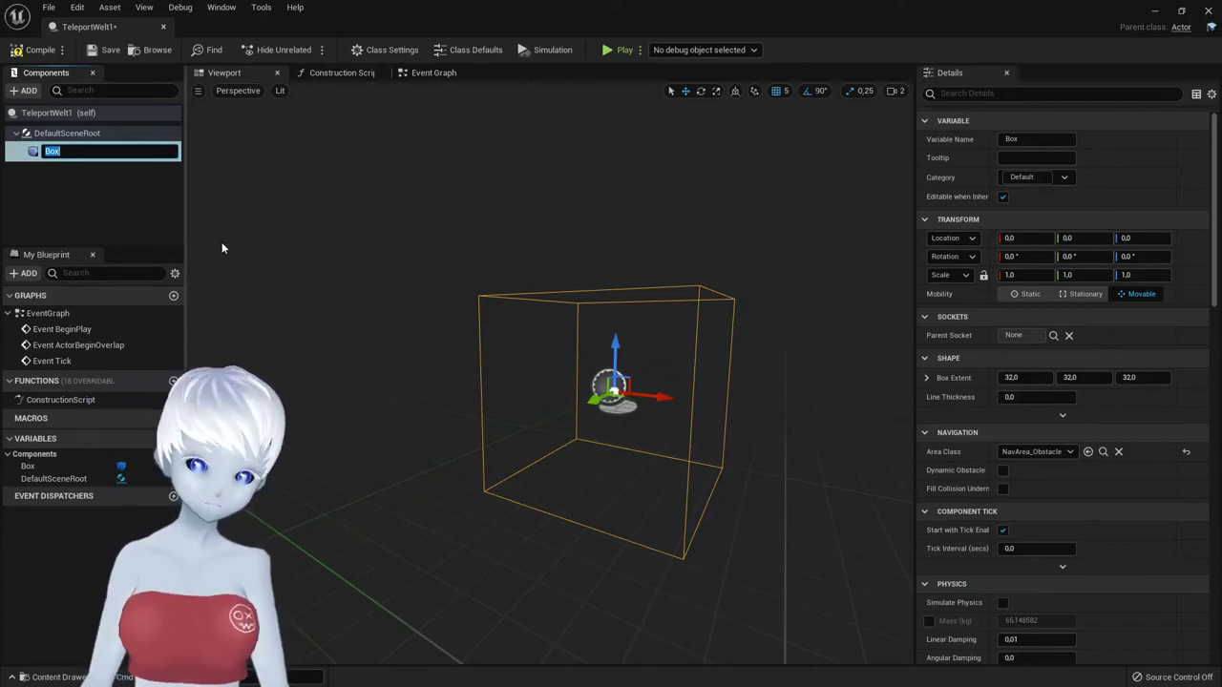
drag(656, 326, 767, 431)
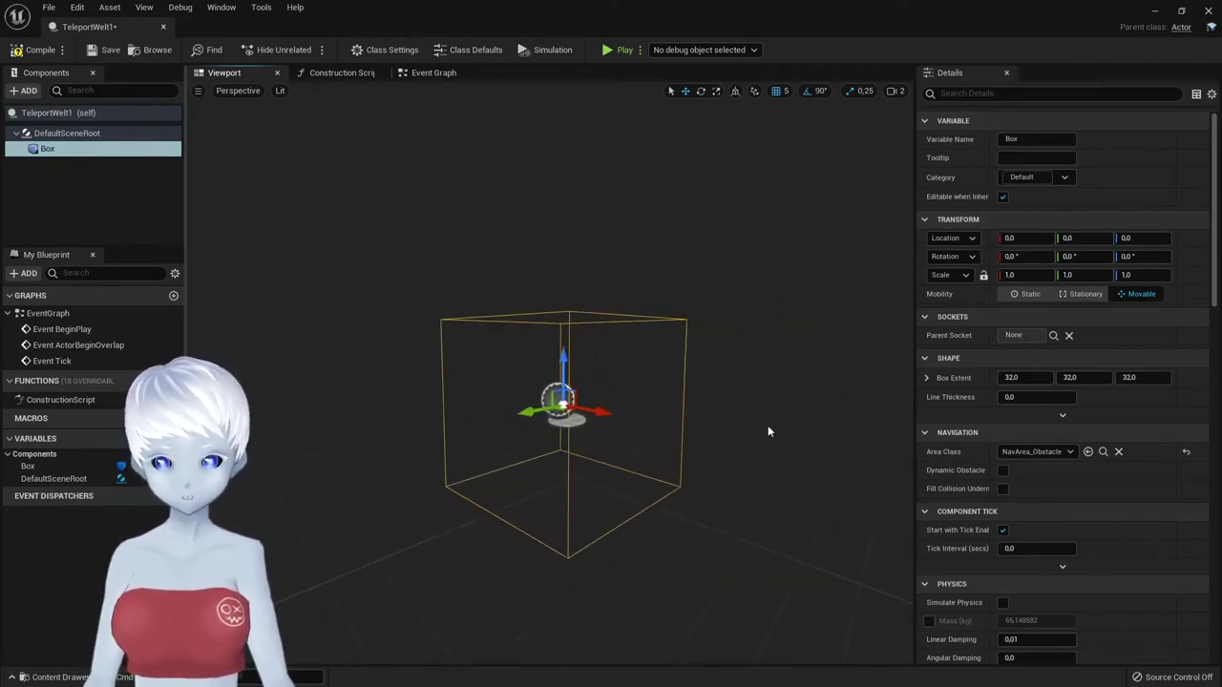
drag(620, 19, 751, 217)
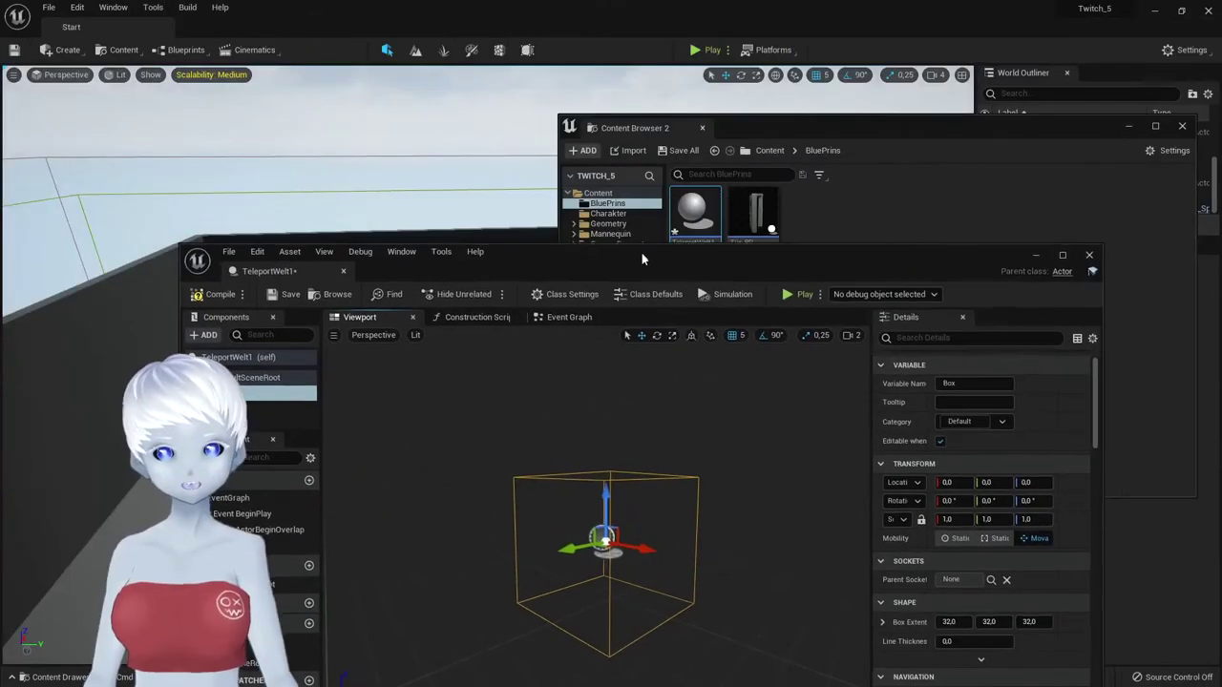
- Arrange the Blueprint editor and Content Browser windows alongside the level view
click(876, 125)
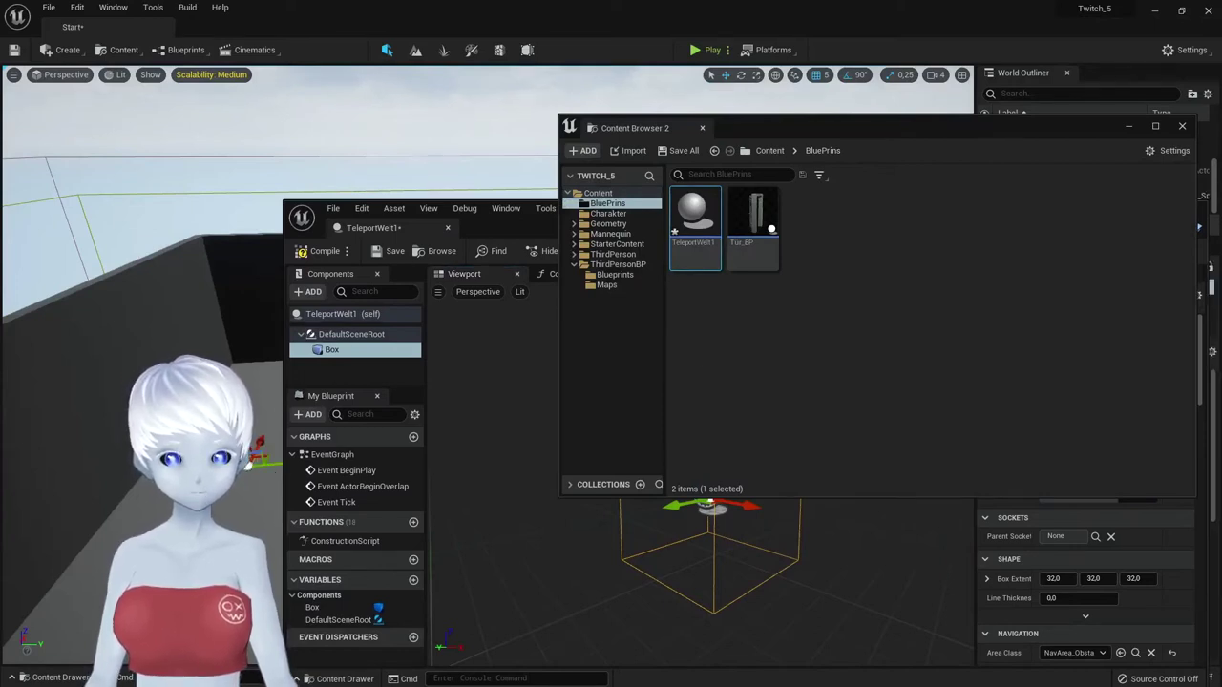
drag(519, 215, 658, 173)
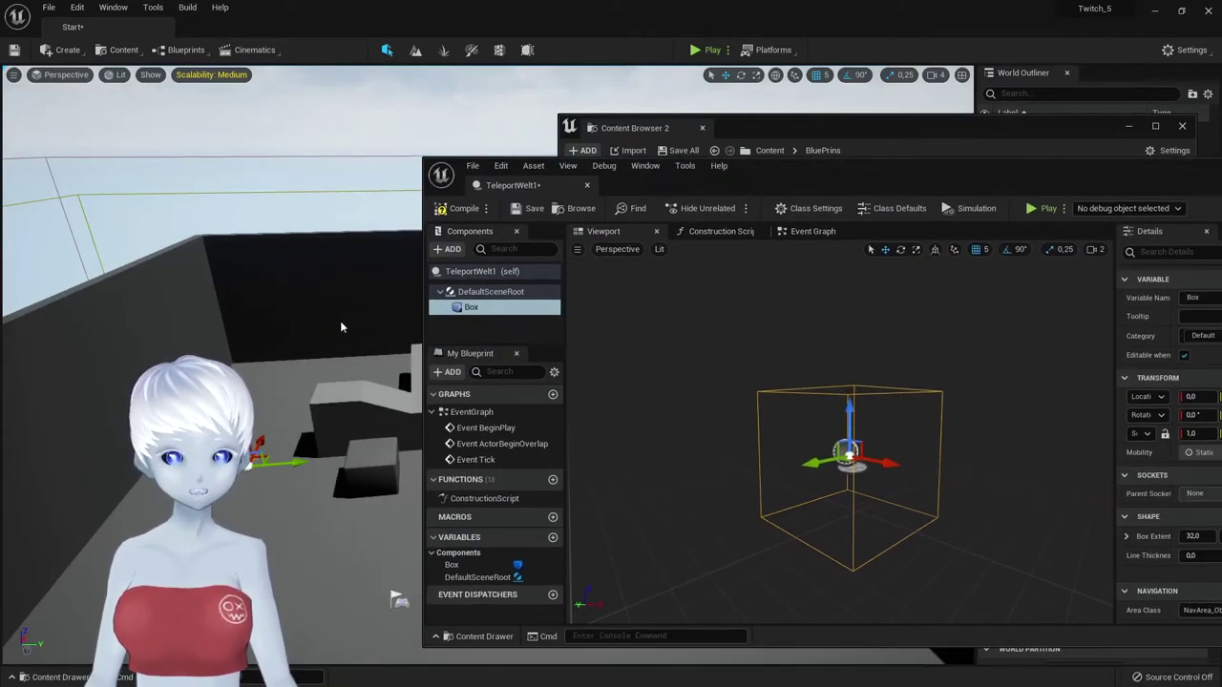
right_drag(340, 320, 324, 378)
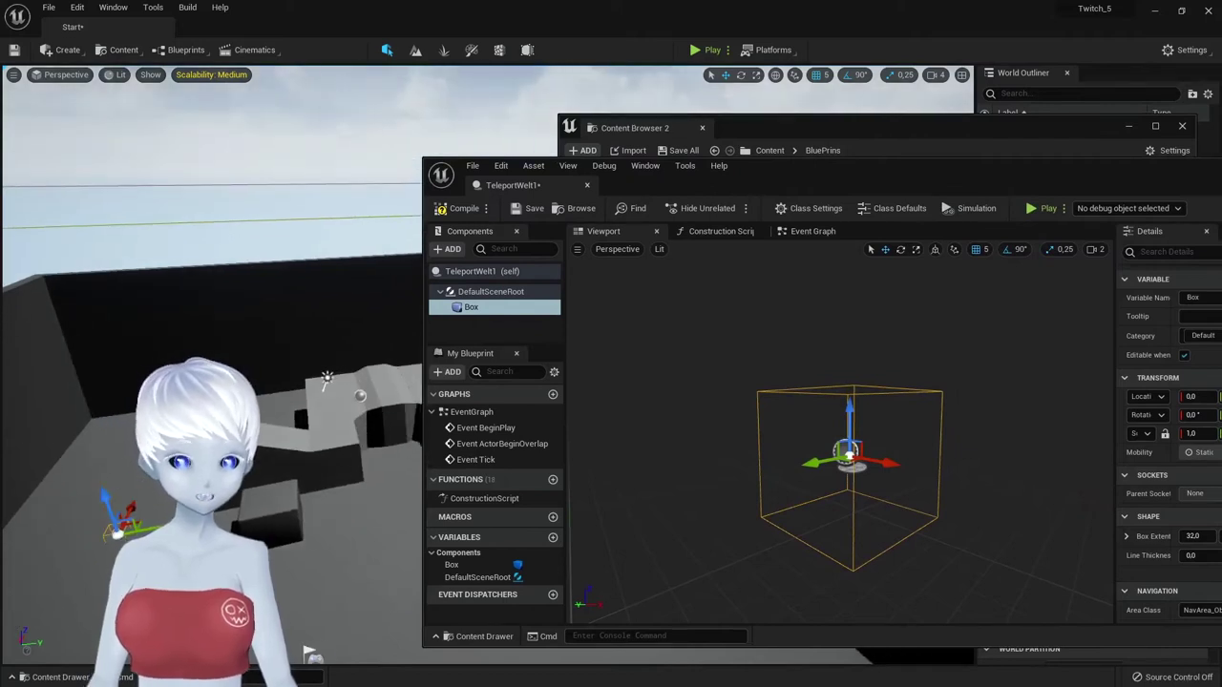
right_drag(416, 375, 416, 381)
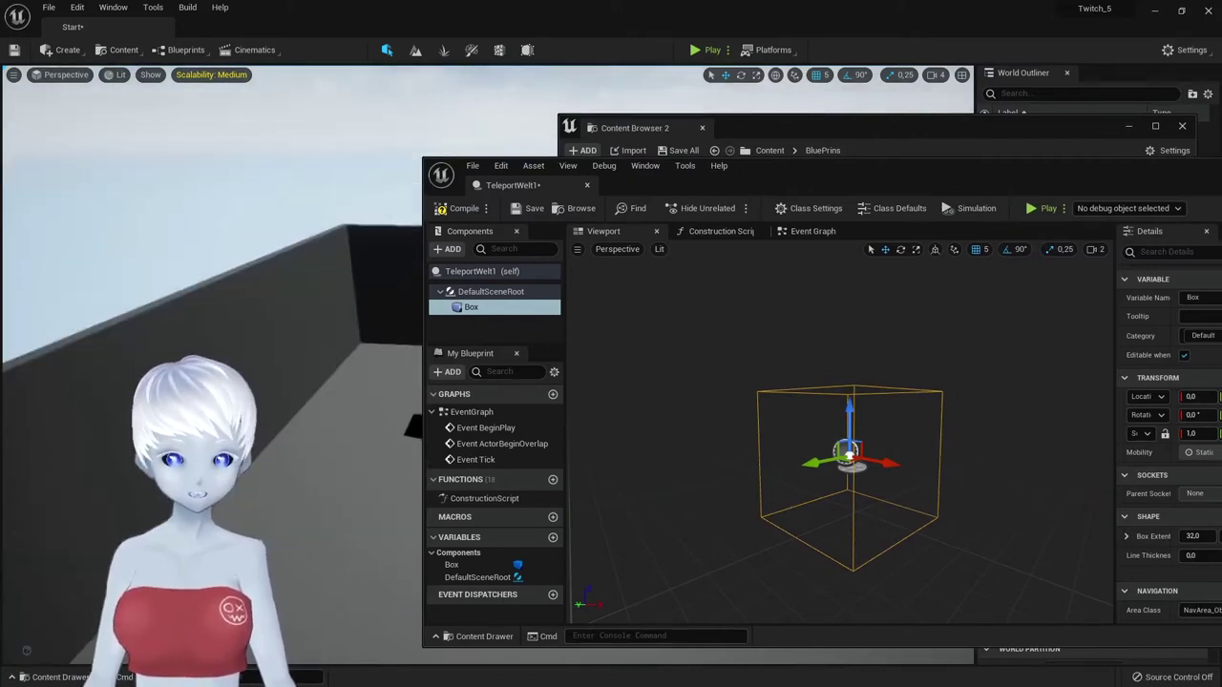
drag(916, 173, 740, 147)
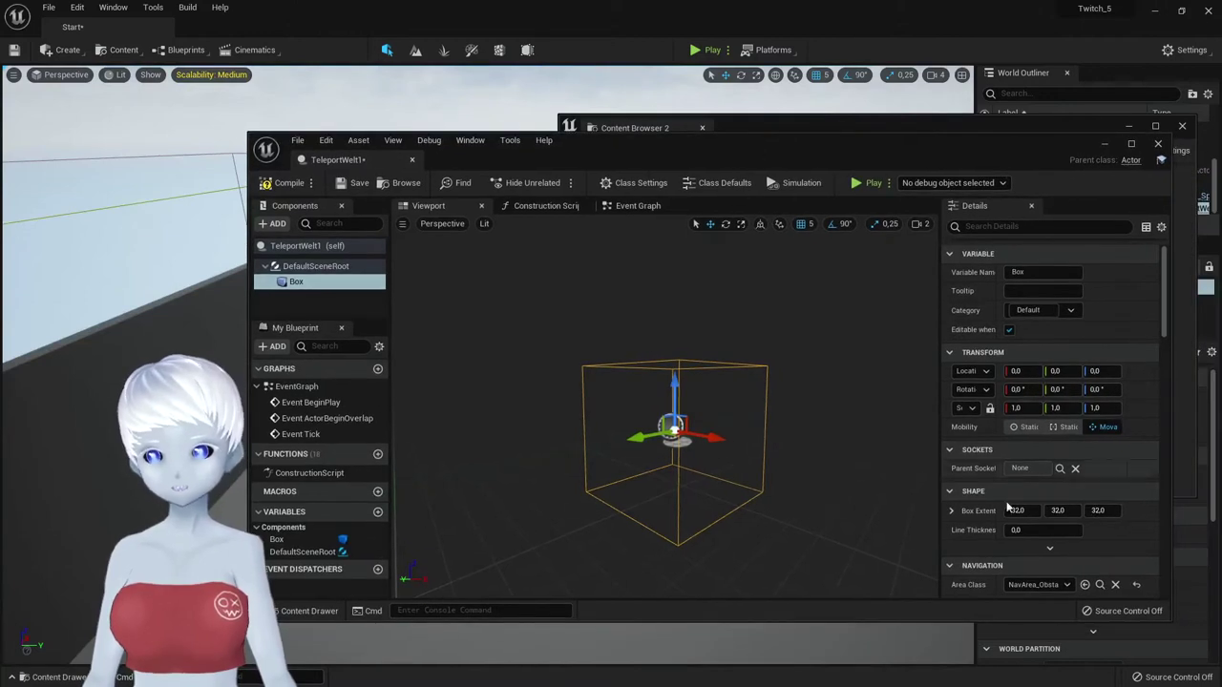
- Set the Box's line thickness to 5 and scroll down its Details
click(1027, 529)
text(5)
key(Return)
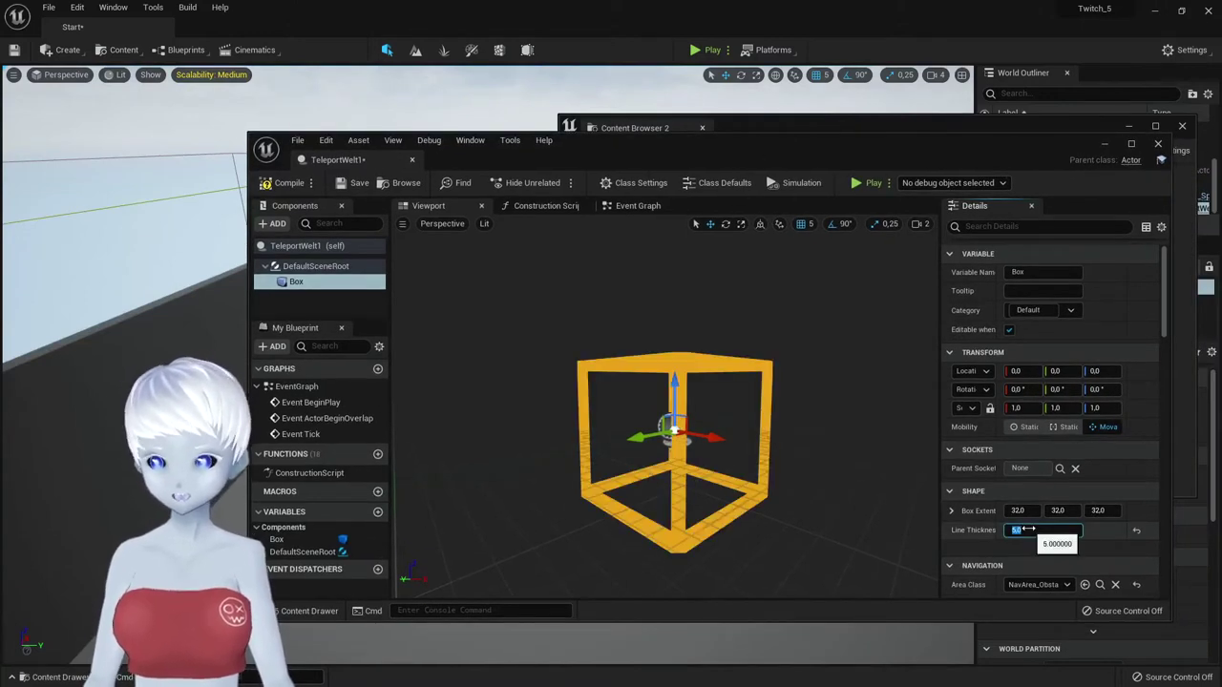
scroll(1049, 496, down, 3)
scroll(1056, 485, down, 3)
scroll(1055, 485, down, 3)
scroll(1055, 487, down, 3)
scroll(1056, 487, down, 3)
scroll(1055, 486, down, 2)
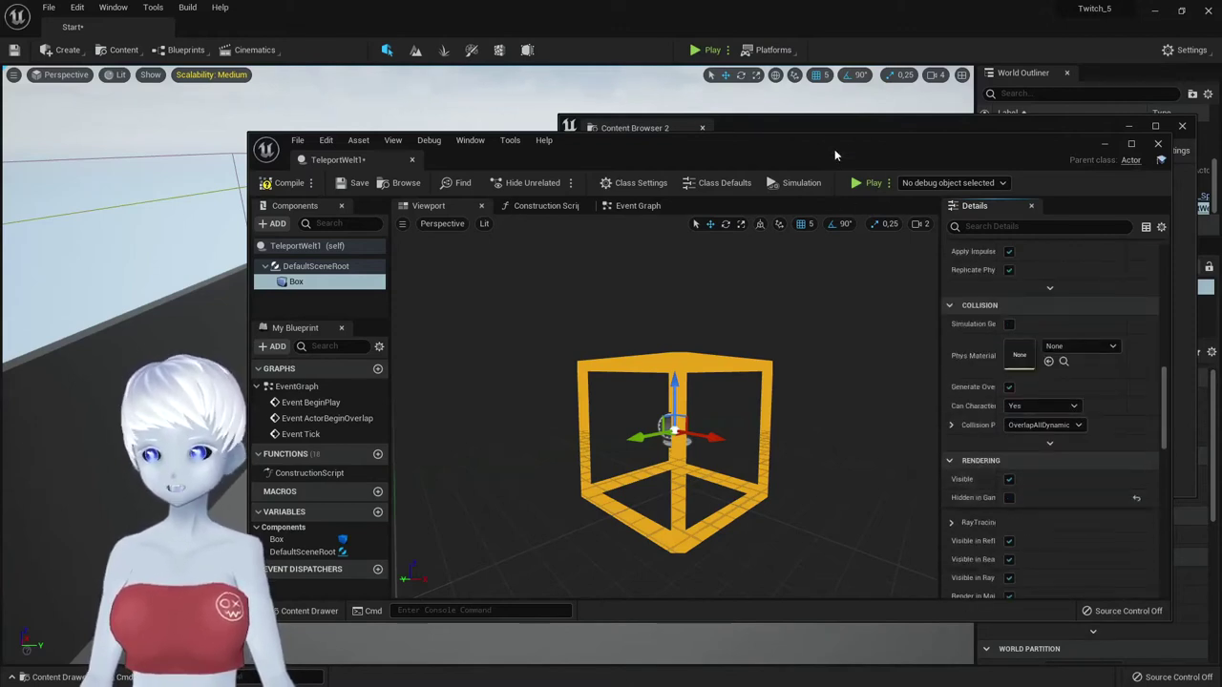
- Reposition the Blueprint editor and look around the Start level from other angles
drag(834, 148, 959, 167)
right_drag(350, 229, 322, 365)
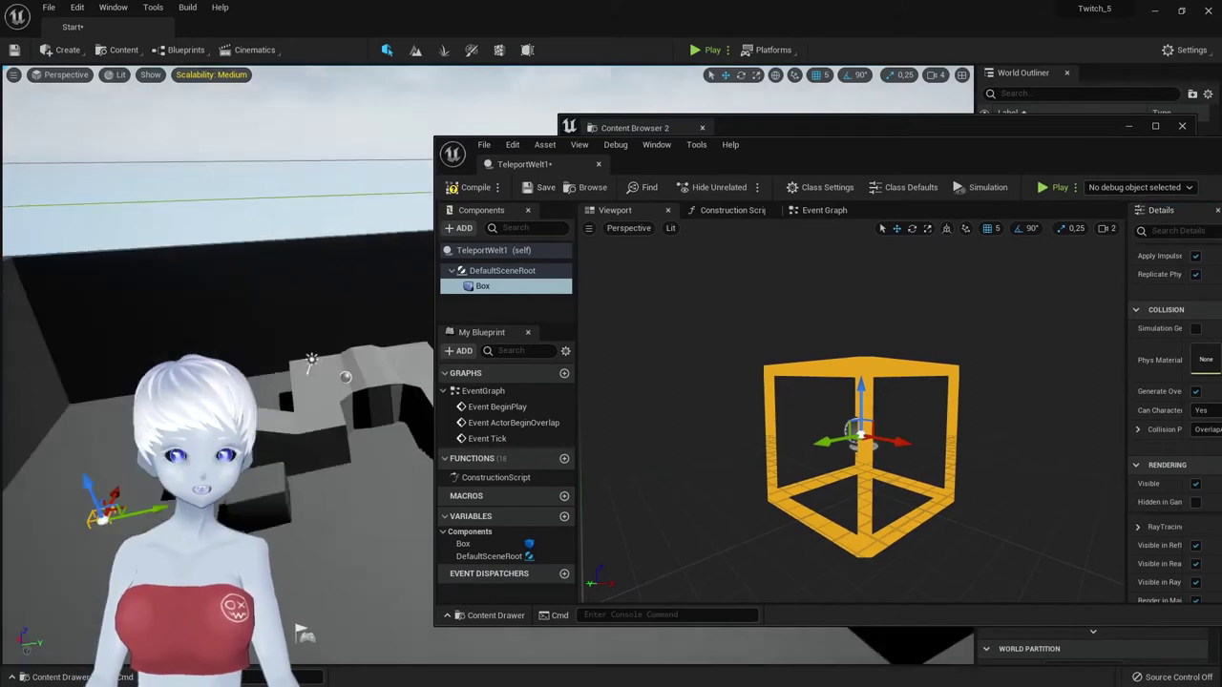
drag(273, 354, 328, 602)
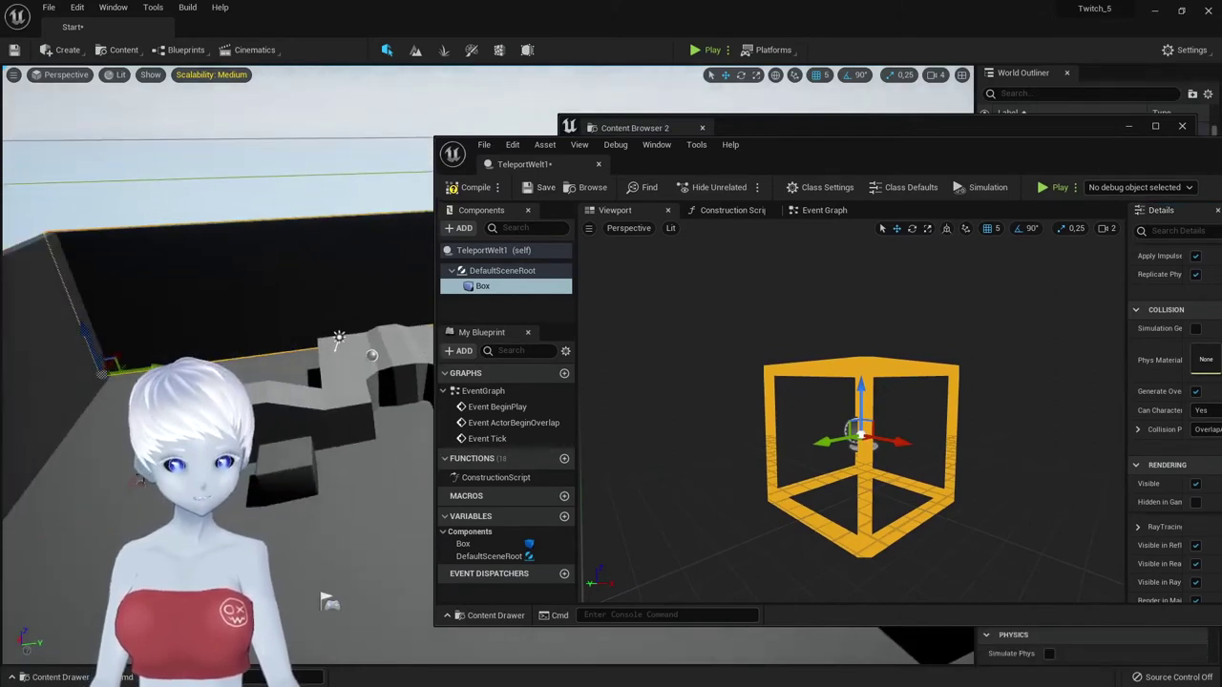
right_drag(219, 287, 191, 258)
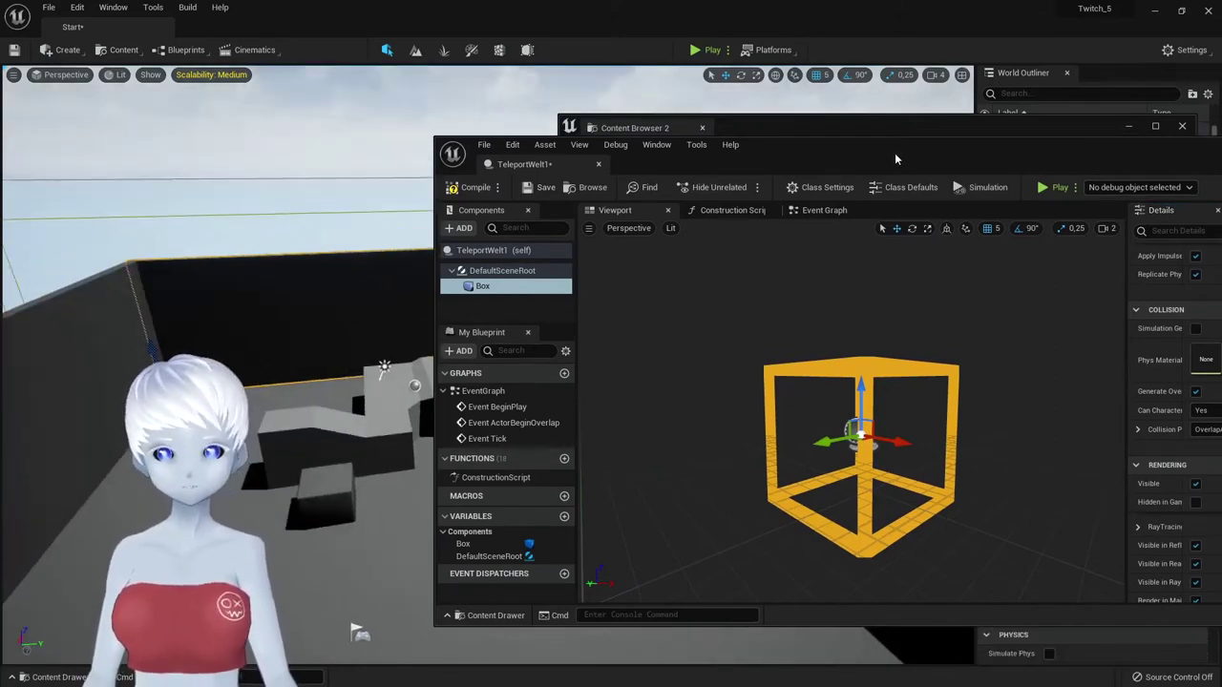
drag(895, 159, 664, 119)
- Tick Hidden in Game for the Box and reset its Line Thickness to 0.0
click(954, 460)
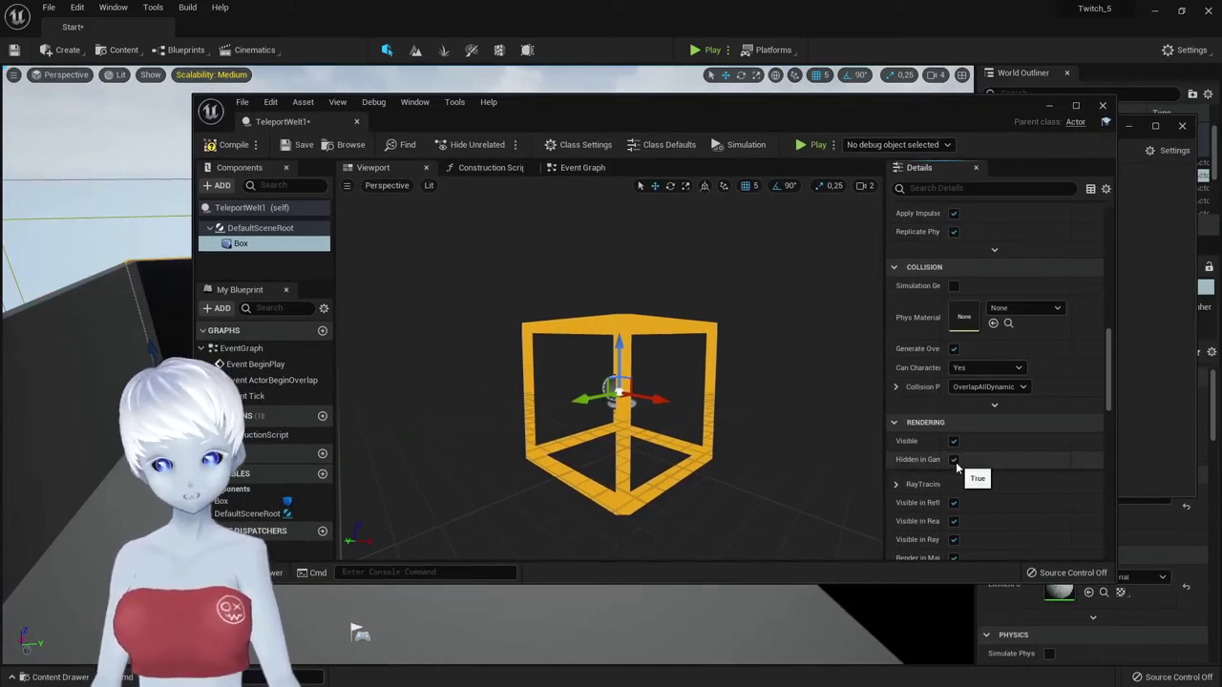
scroll(957, 467, up, 3)
scroll(959, 458, up, 3)
scroll(964, 444, up, 3)
scroll(968, 426, up, 3)
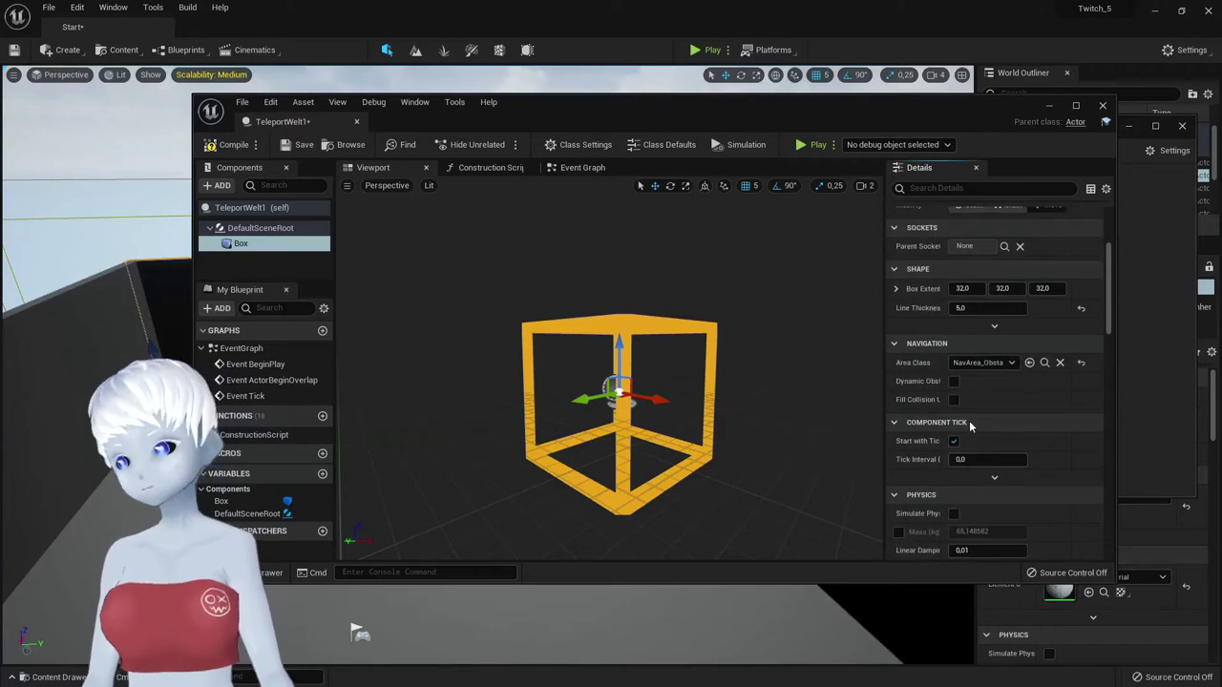
scroll(970, 426, up, 2)
click(1081, 409)
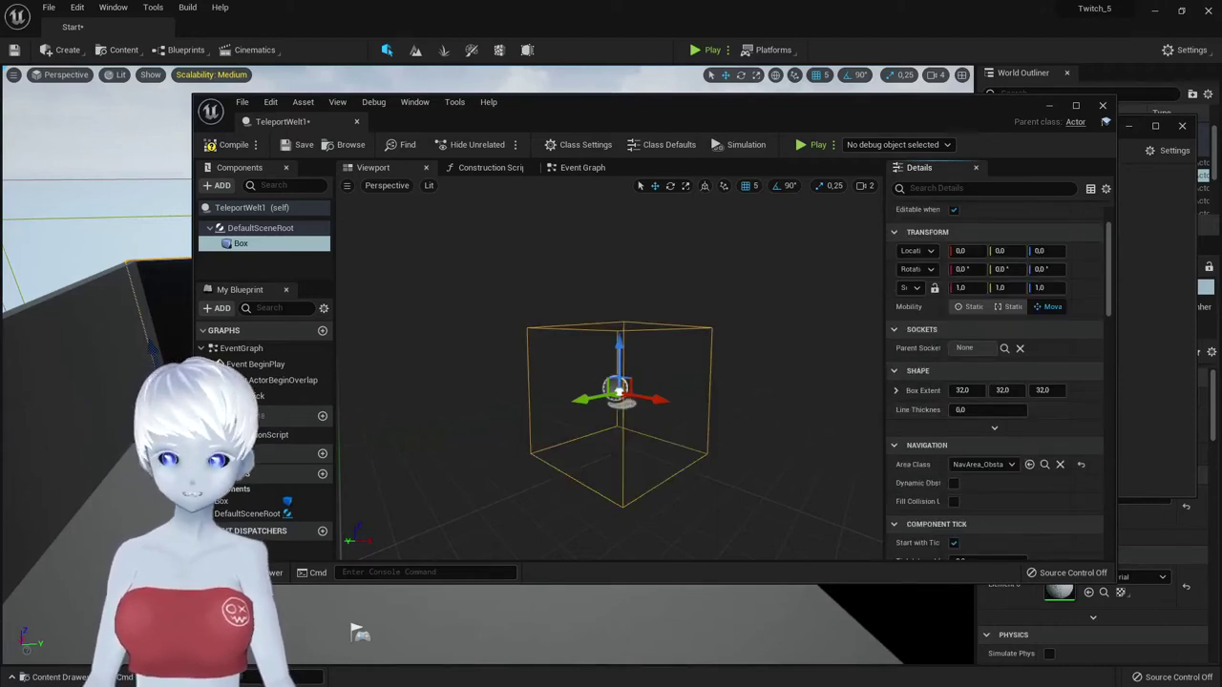
- Reposition the Blueprint editor and expand StarterContent in the Content Browser
right_drag(610, 430, 534, 429)
drag(773, 113, 640, 144)
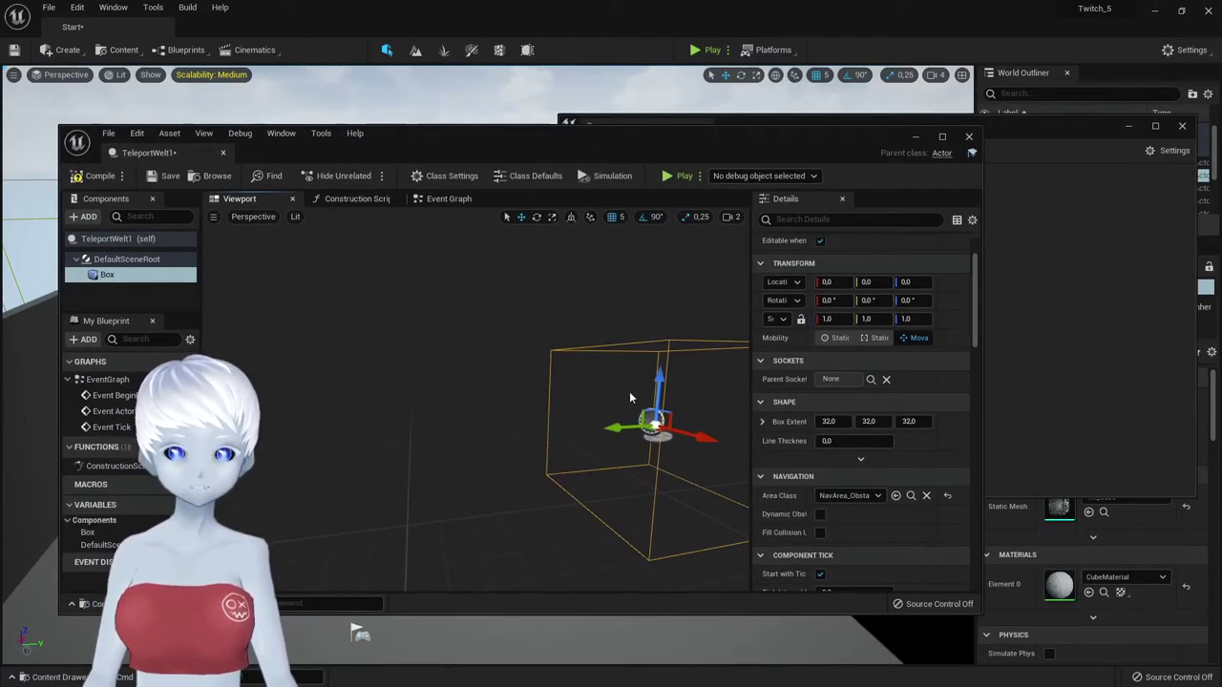
right_drag(493, 347, 573, 348)
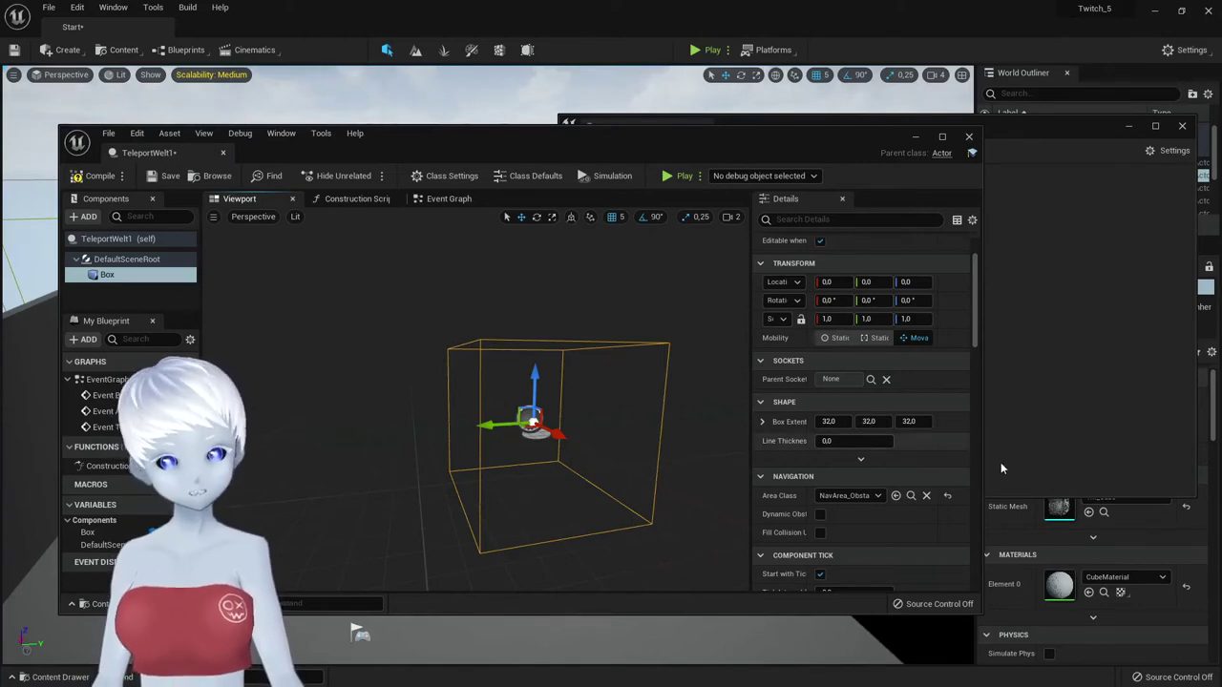
click(1042, 437)
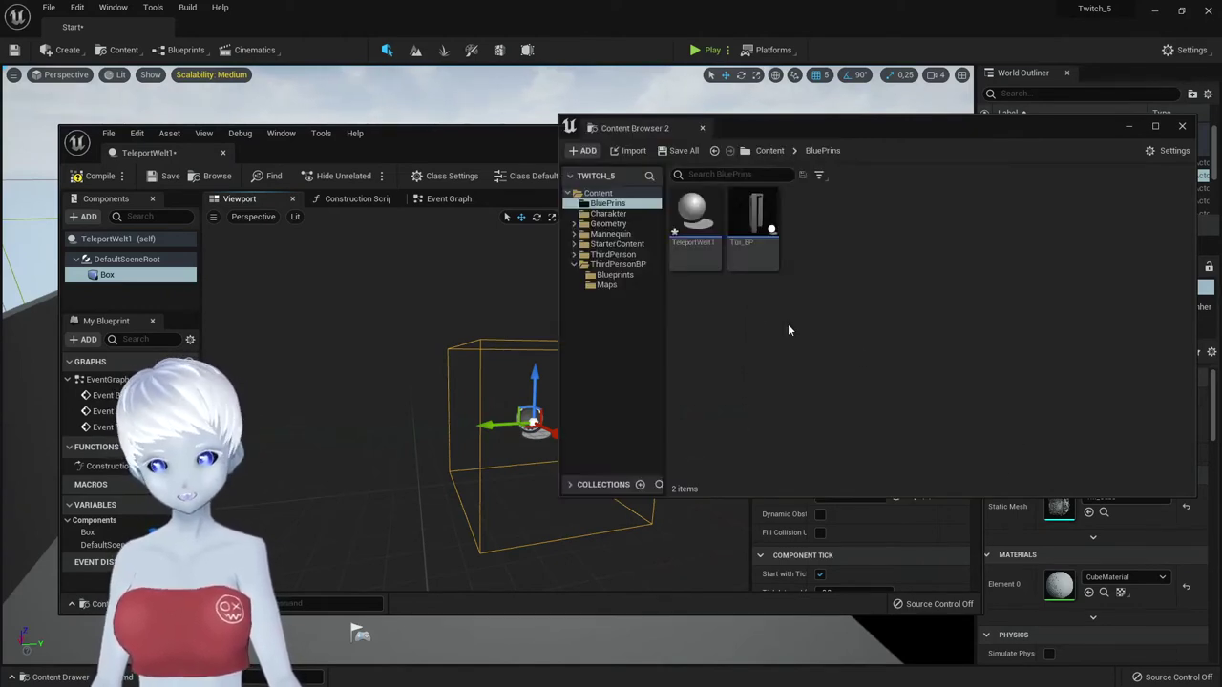
click(574, 246)
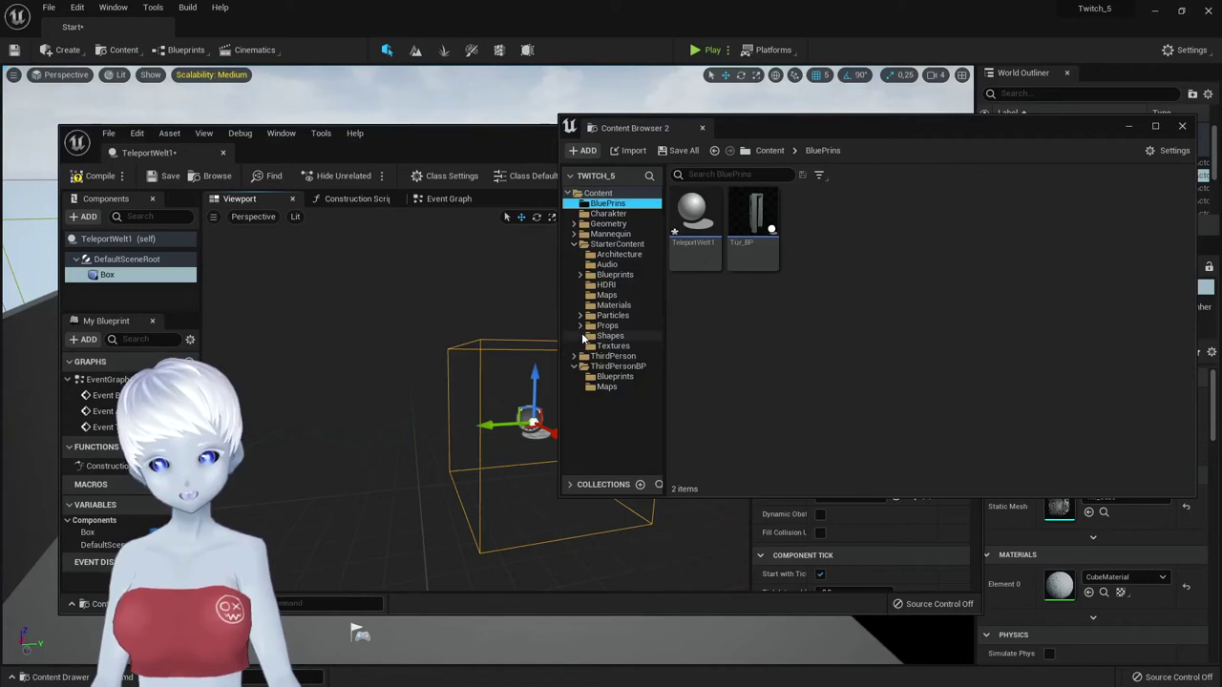
- Drag SM_DoorFrame from StarterContent Props into the TeleportWelt1 viewport
click(603, 336)
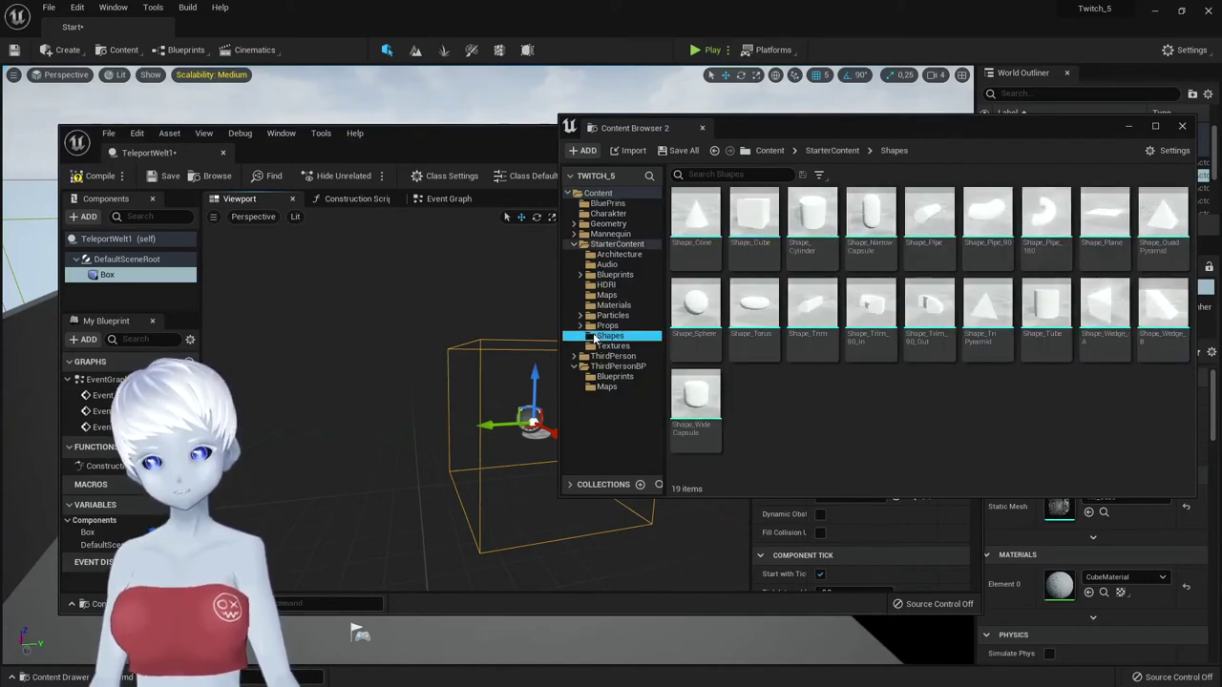
click(607, 325)
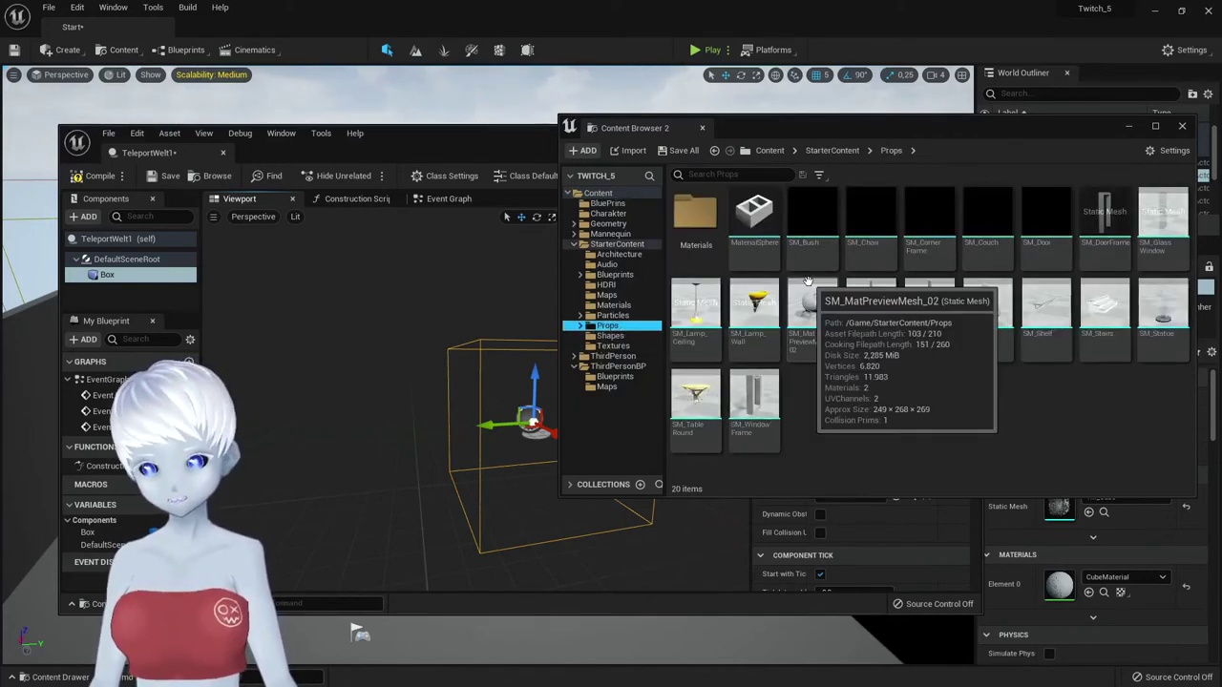
drag(1090, 254, 424, 469)
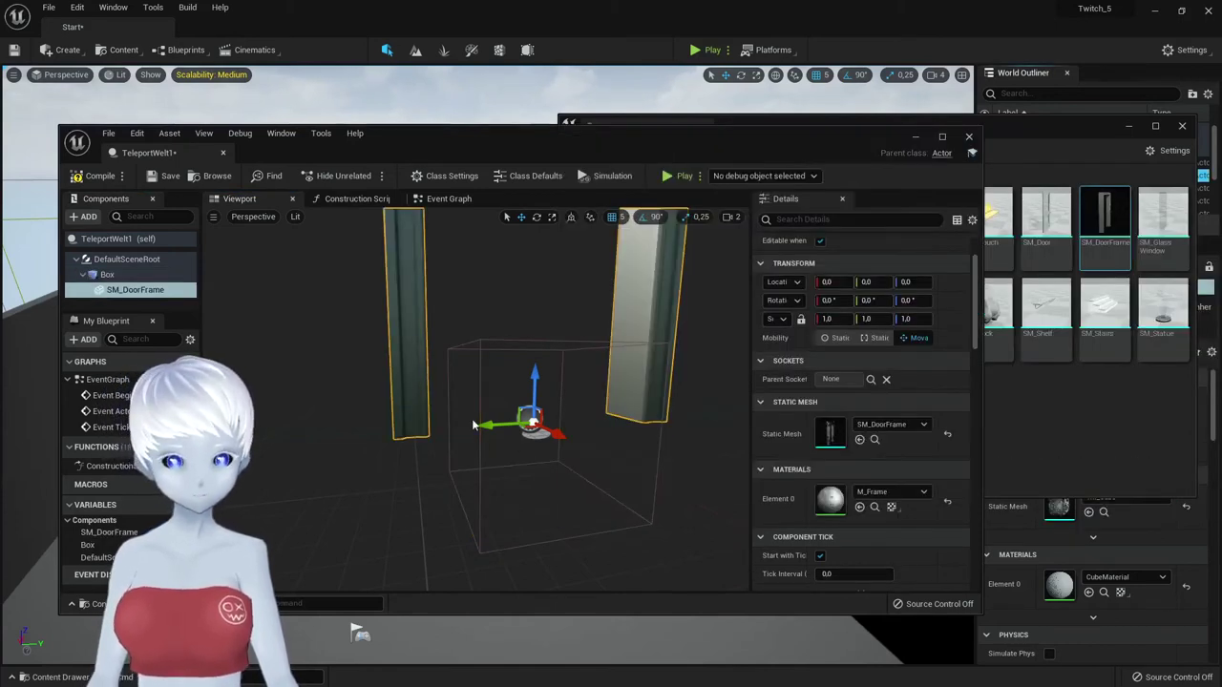
alt+drag(566, 423, 454, 448)
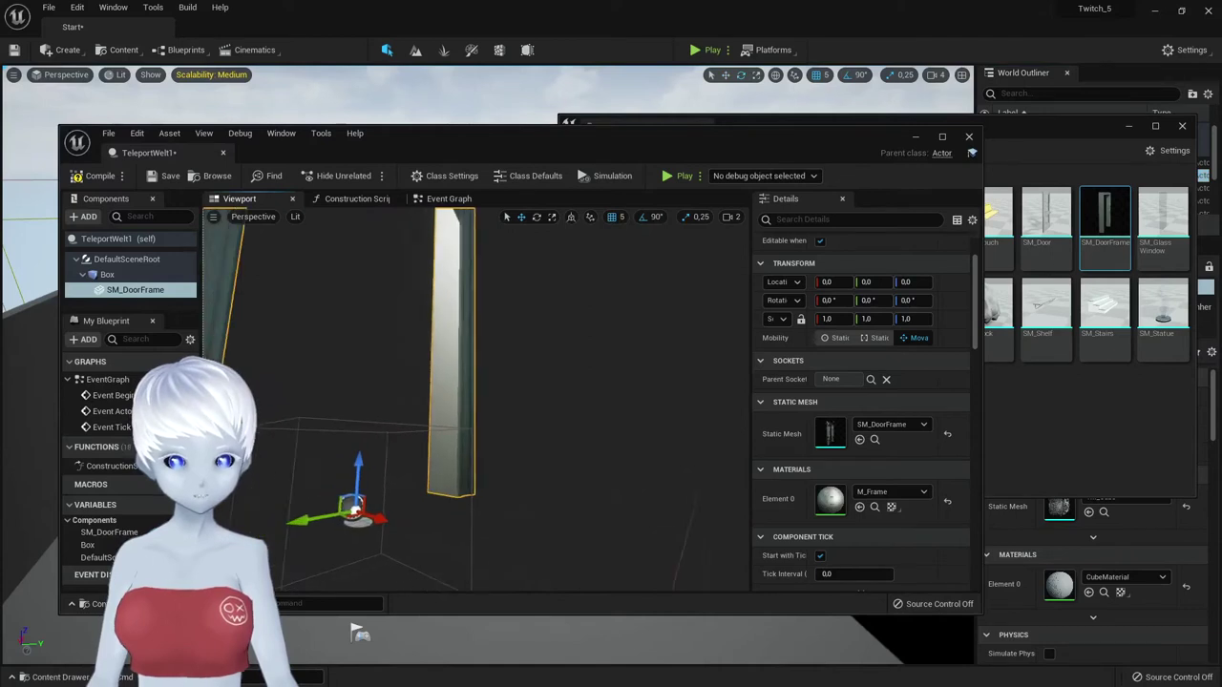
click(435, 414)
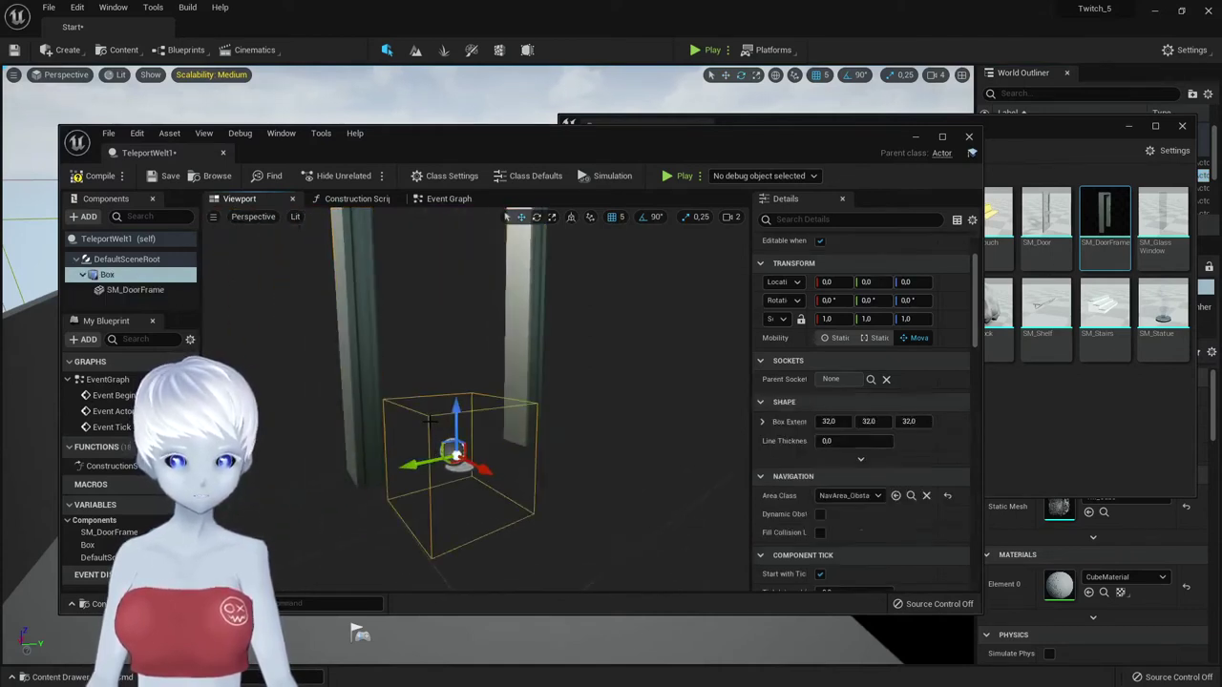
mouse_move(430, 421)
alt+mouse_down()
mouse_move(382, 424)
mouse_move(436, 477)
mouse_move(446, 413)
alt+mouse_up()
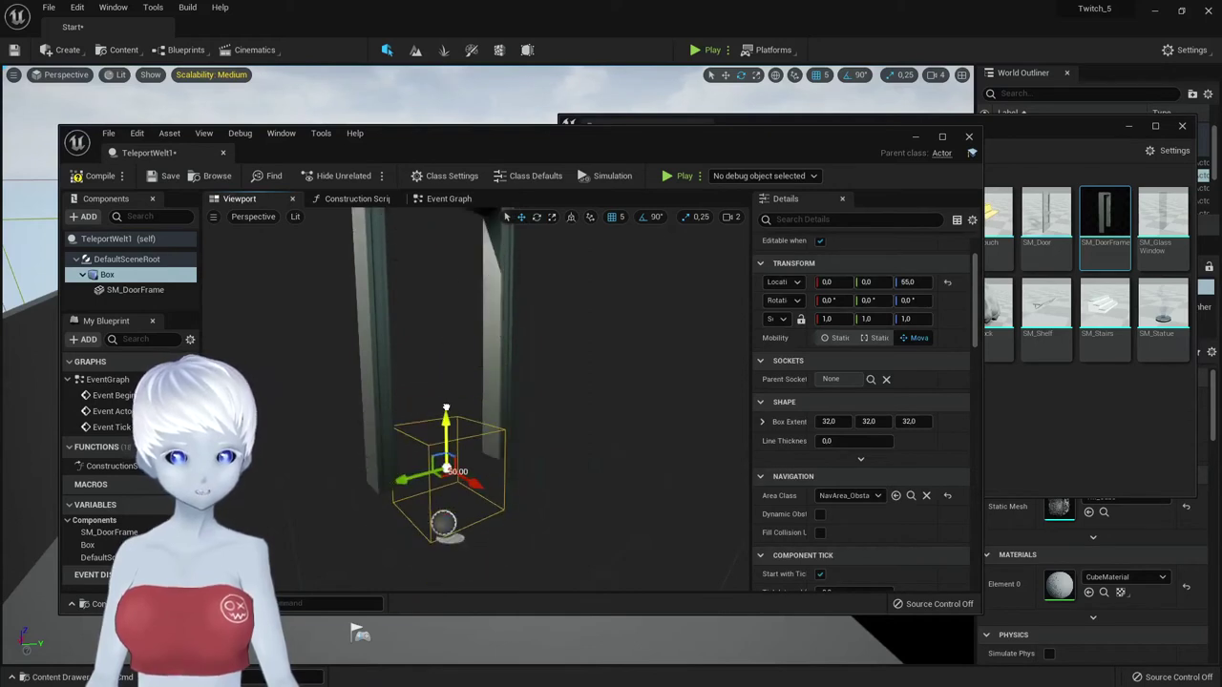
key(ctrl+z)
- Attach SM_DoorFrame directly under DefaultSceneRoot, beside Box
click(138, 290)
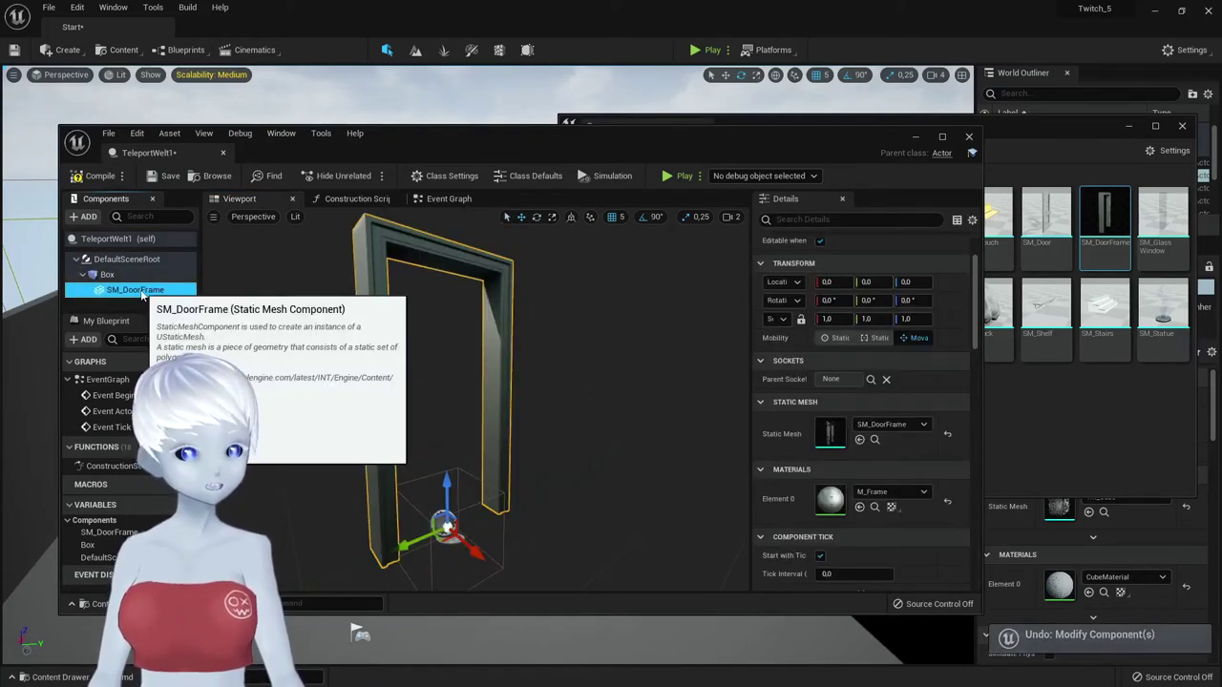
drag(140, 296, 127, 264)
click(155, 285)
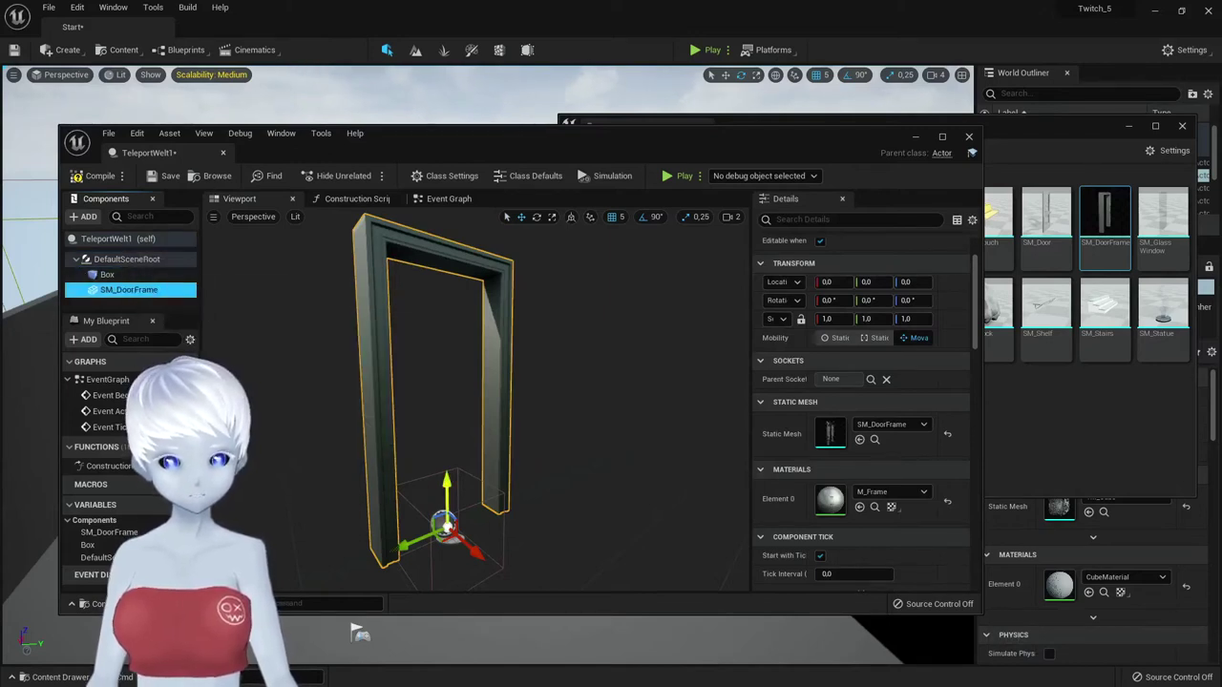
drag(445, 487, 450, 382)
- Undo the door frame move and lift the Box to Z 105
key(ctrl+z)
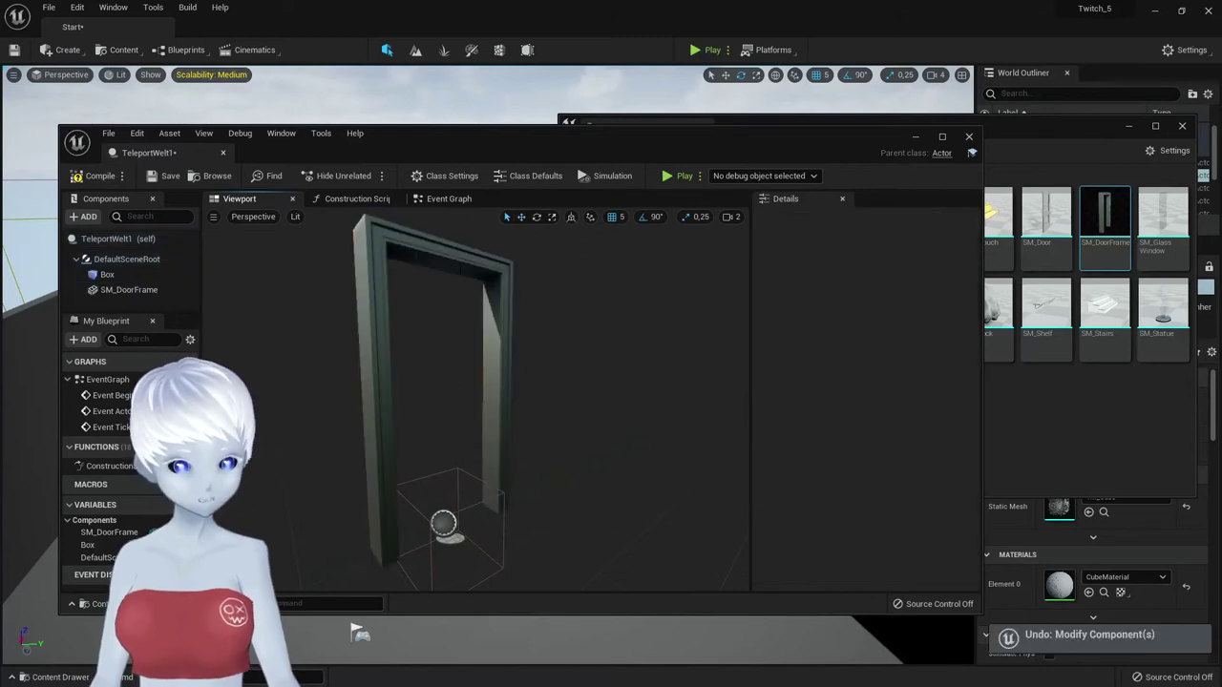
click(456, 506)
drag(449, 428, 450, 336)
right_drag(450, 336, 573, 348)
- Scale the Box to 0.5 × 1.5 × 3.0 to fill the door opening and frame it in view
key(r)
drag(410, 431, 418, 435)
key(w)
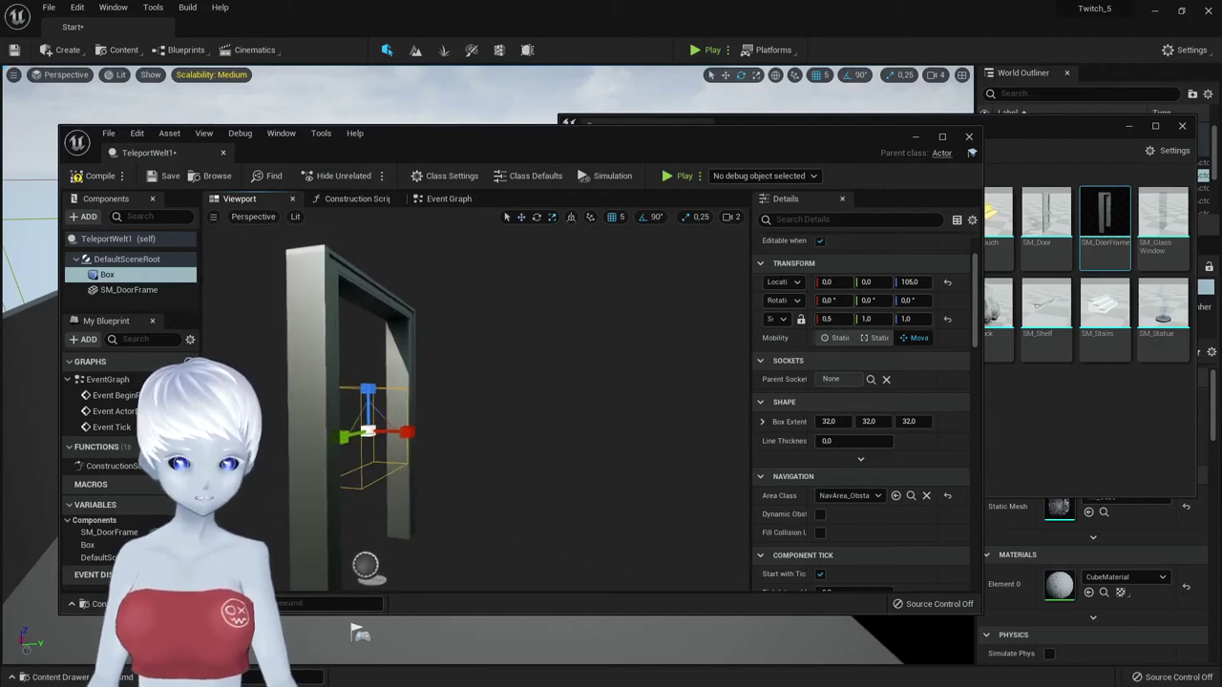
right_drag(436, 436, 382, 439)
key(r)
drag(533, 385, 533, 315)
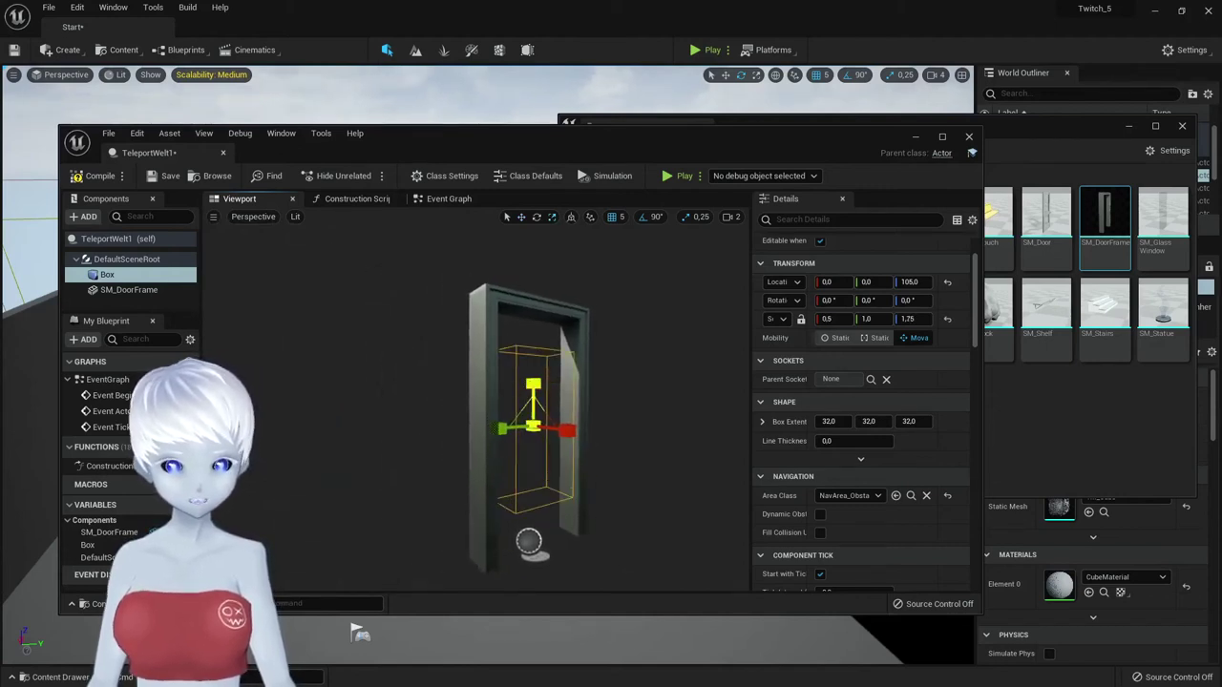
drag(502, 428, 485, 430)
right_drag(366, 375, 420, 377)
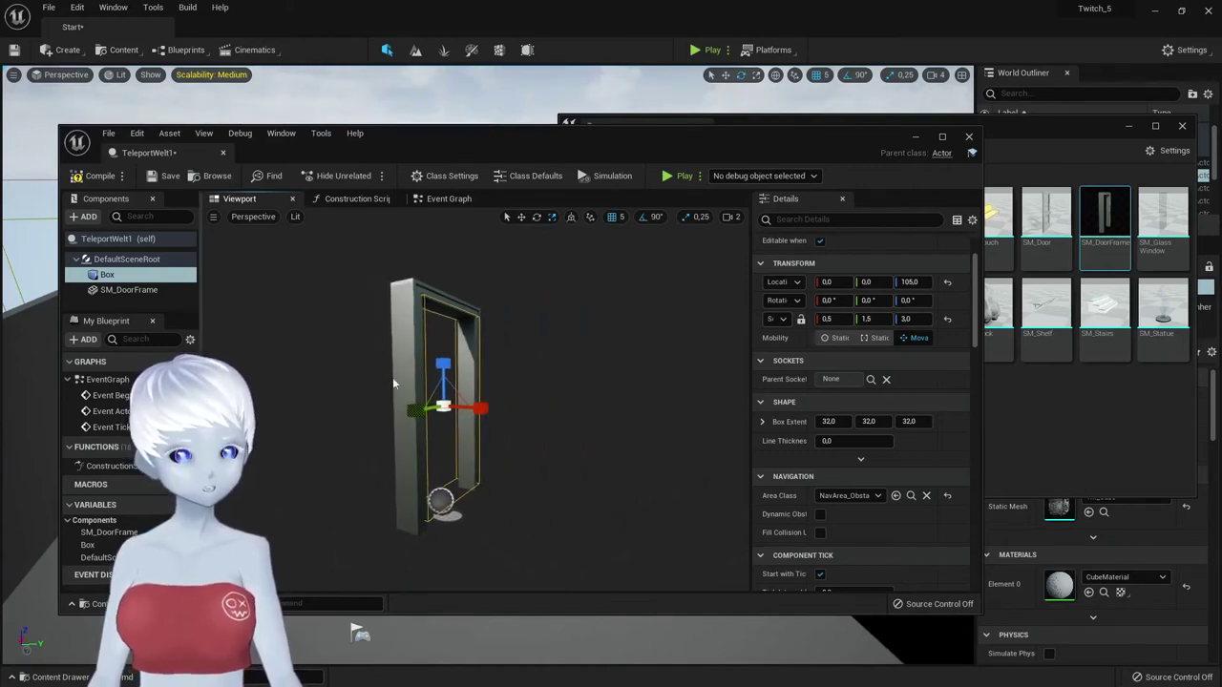
key(f)
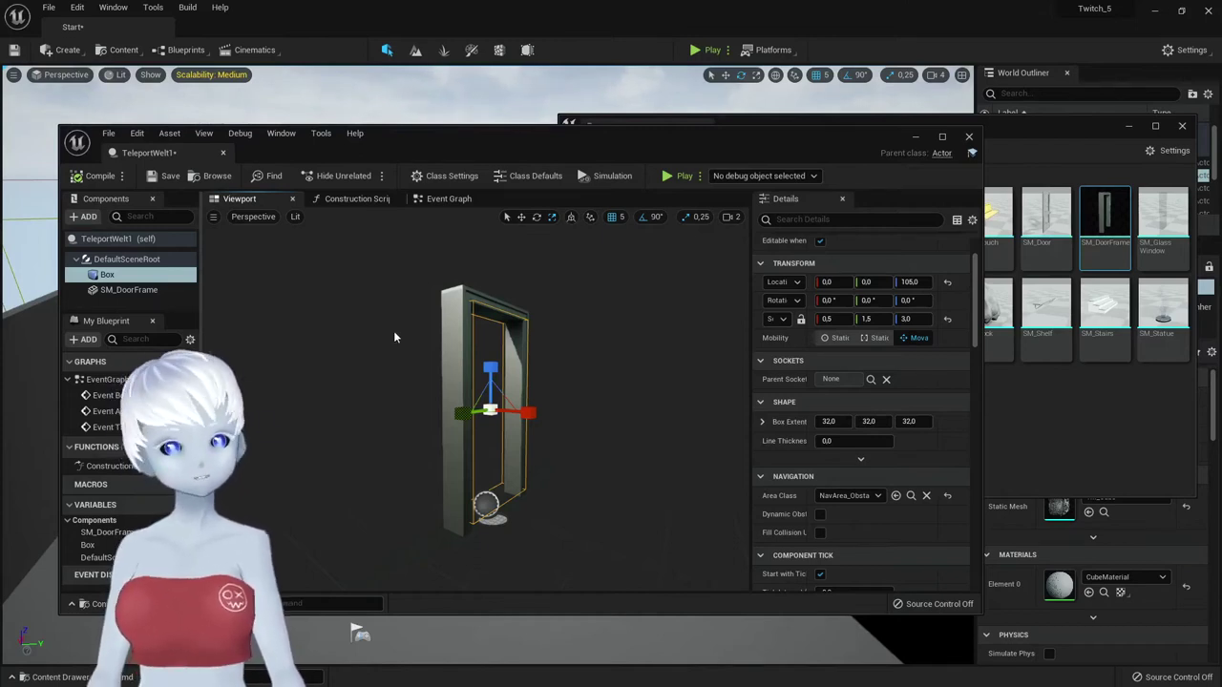
- Delete the three default event nodes from TeleportWelt1's Event Graph
click(447, 199)
scroll(549, 451, down, 2)
drag(372, 545, 629, 270)
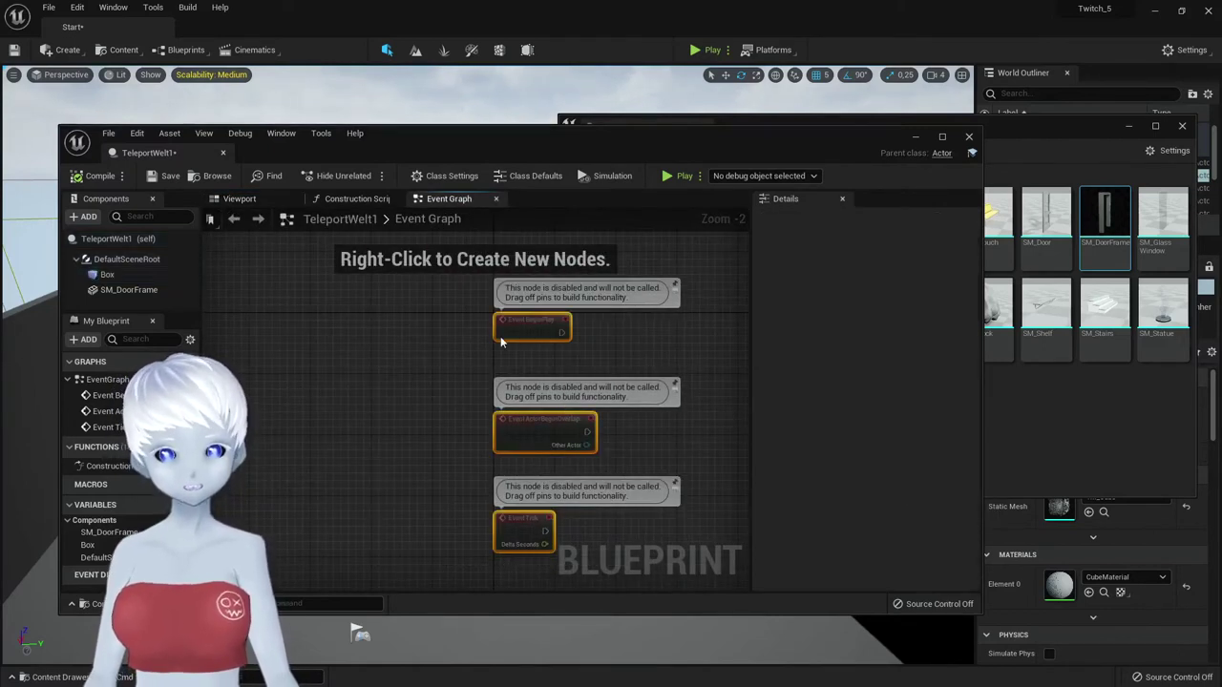
key(Delete)
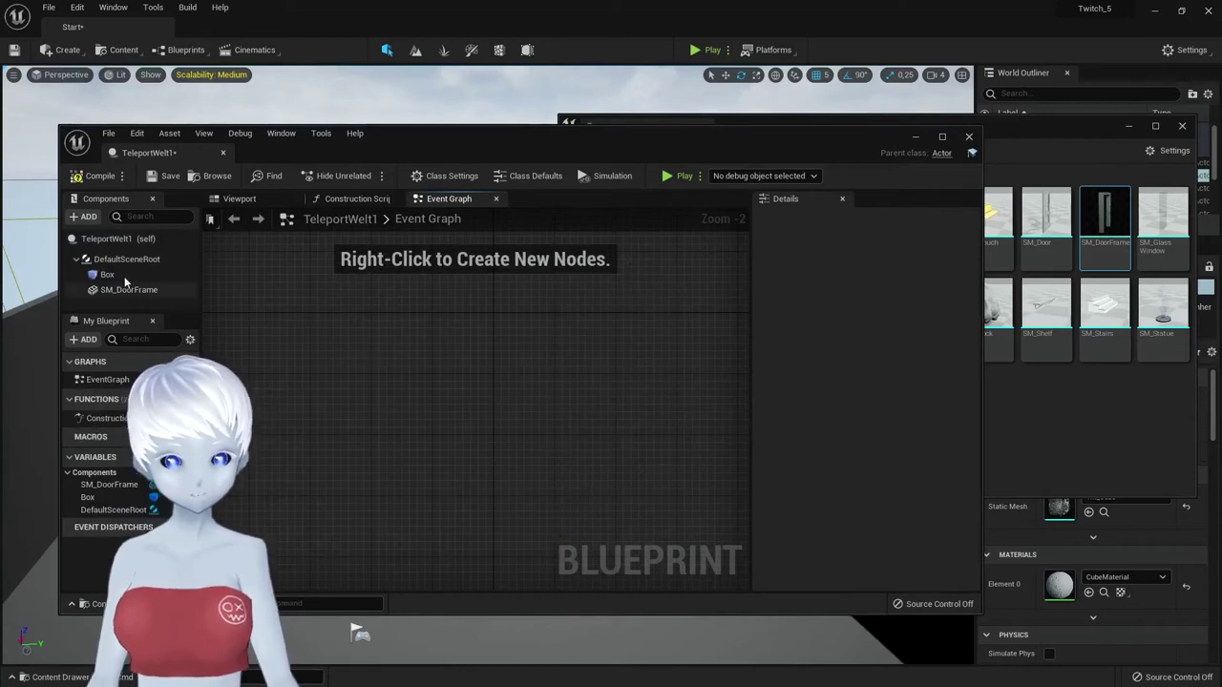
- Add an On Component Begin Overlap event for the Box component
click(107, 274)
right_click(124, 280)
mouse_move(232, 302)
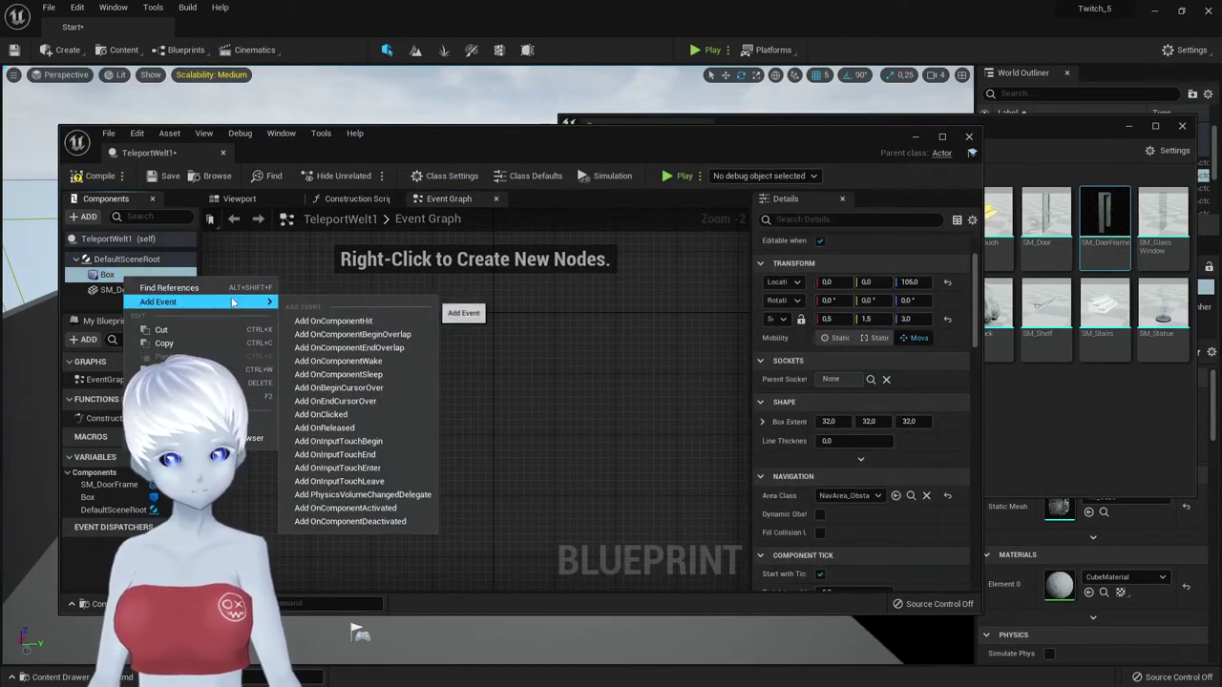
click(368, 335)
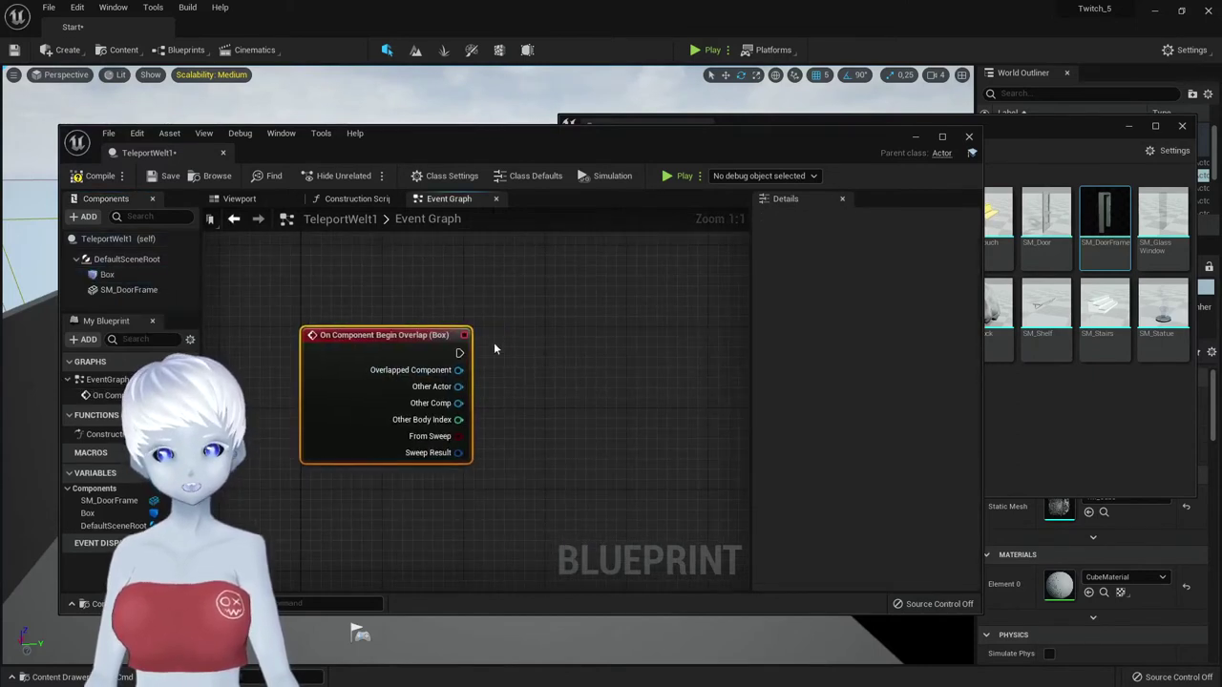
mouse_move(379, 340)
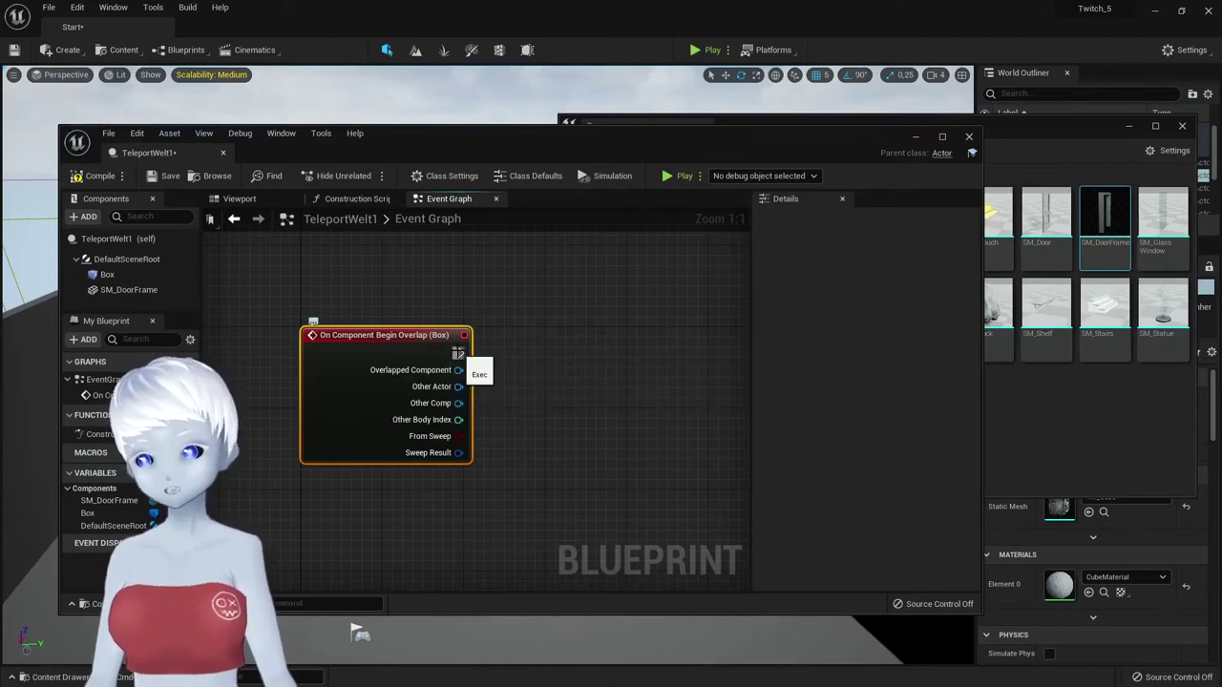
- Add an Open Level (by Name) node after the box overlap event and set Level Name to Welt1
drag(458, 352, 532, 355)
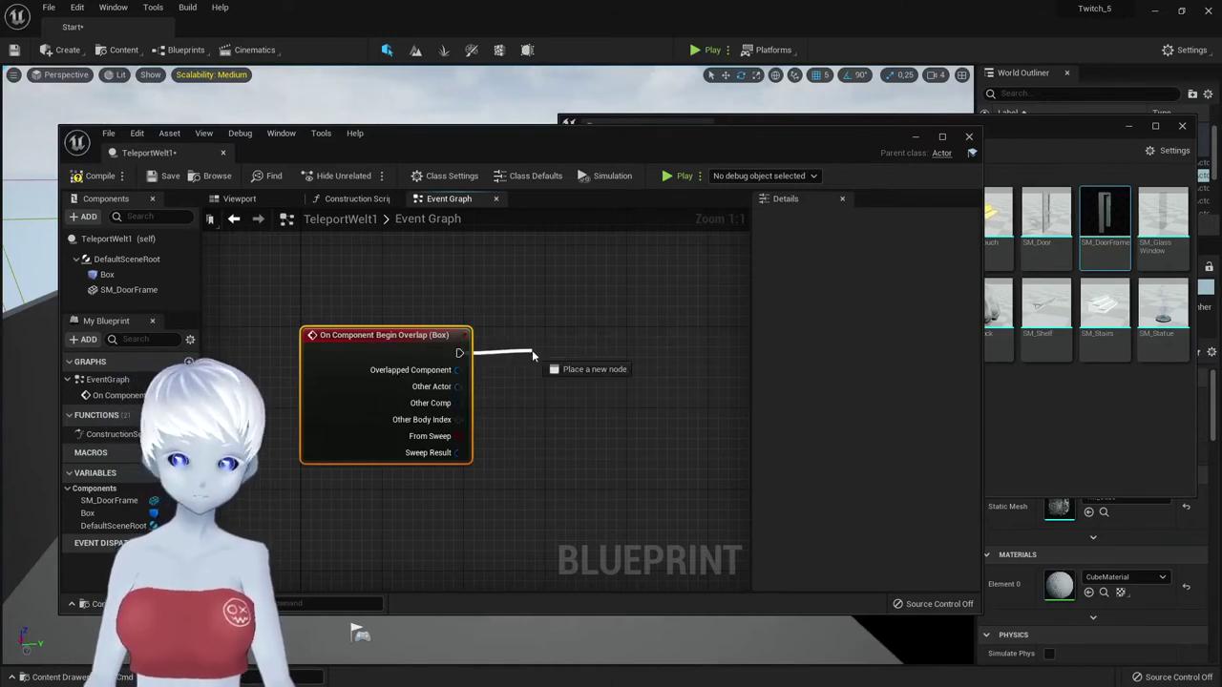
text(open)
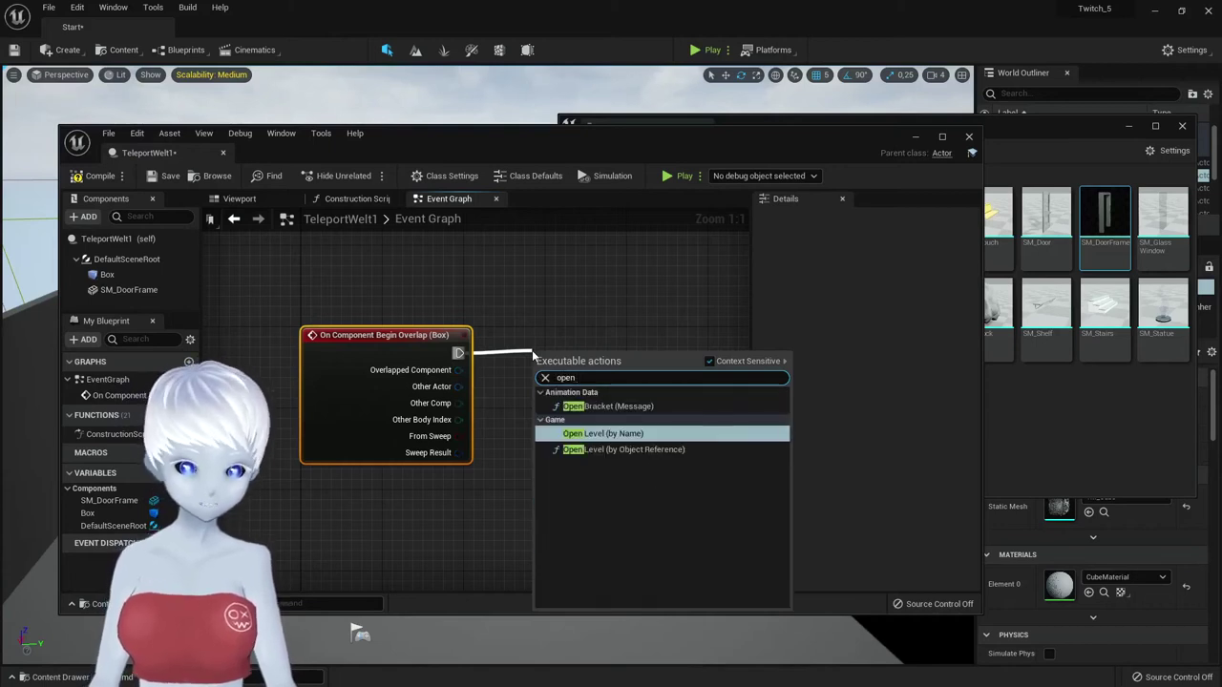
text( leve)
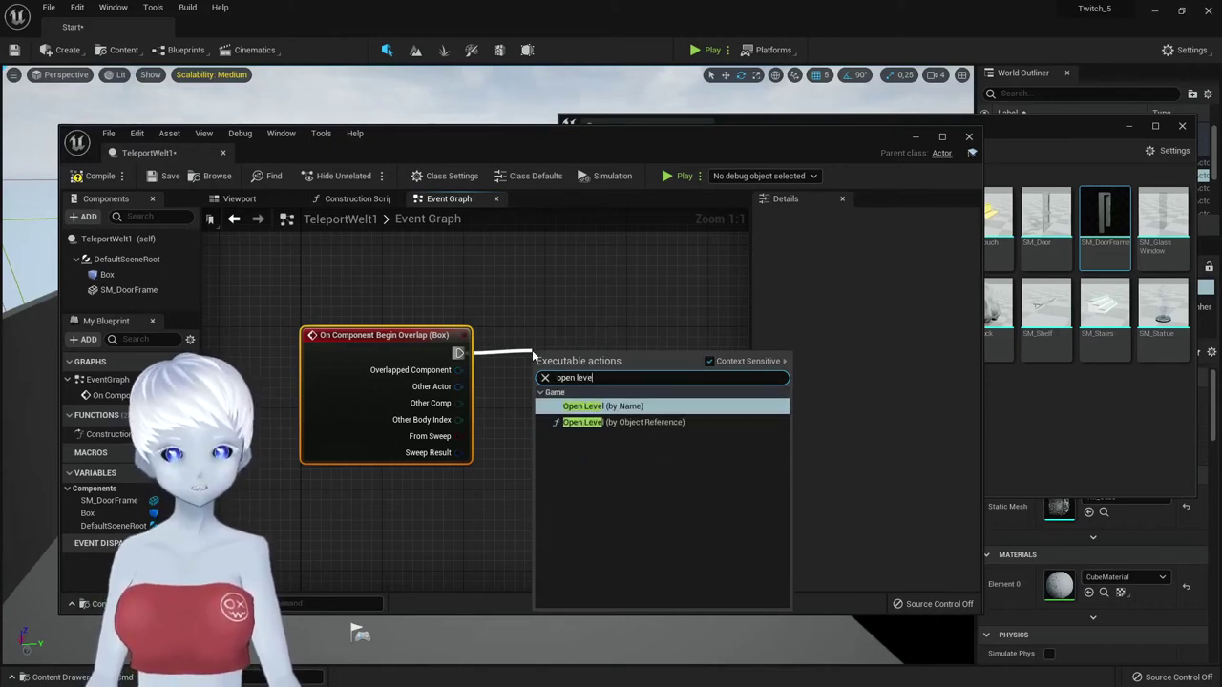
key(Return)
click(609, 391)
text(Welt1)
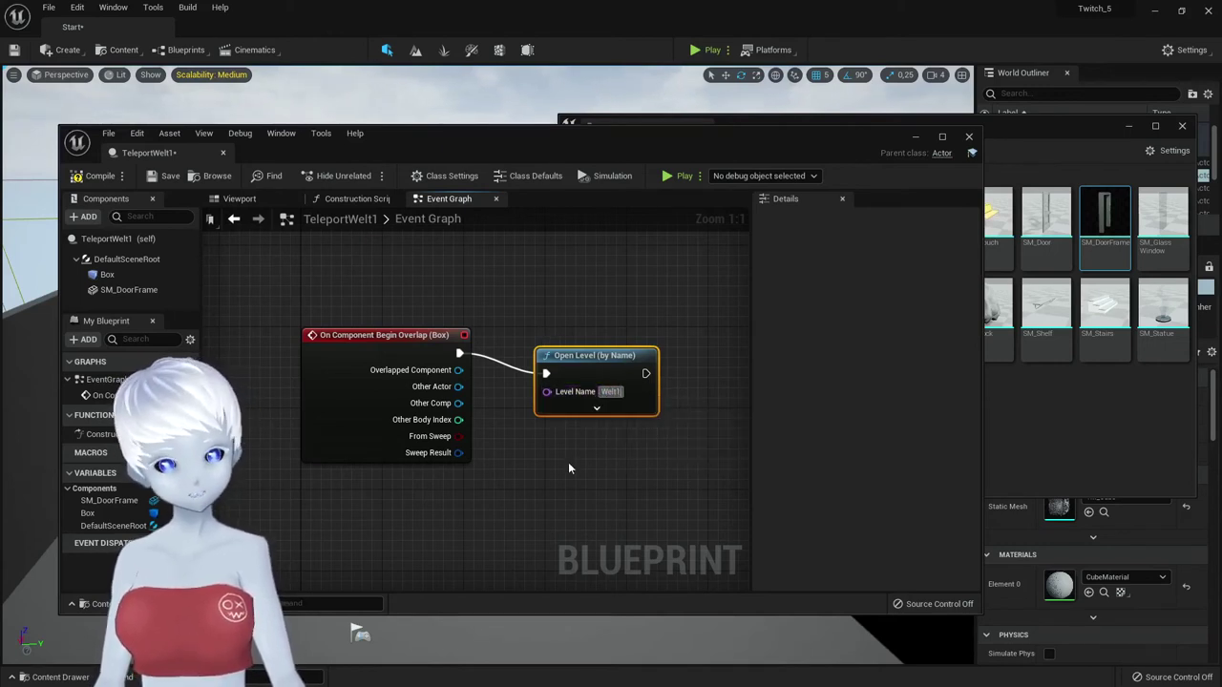
- Check the project's map names in the asset window, then reposition the blueprint editor
drag(649, 156, 550, 223)
click(760, 128)
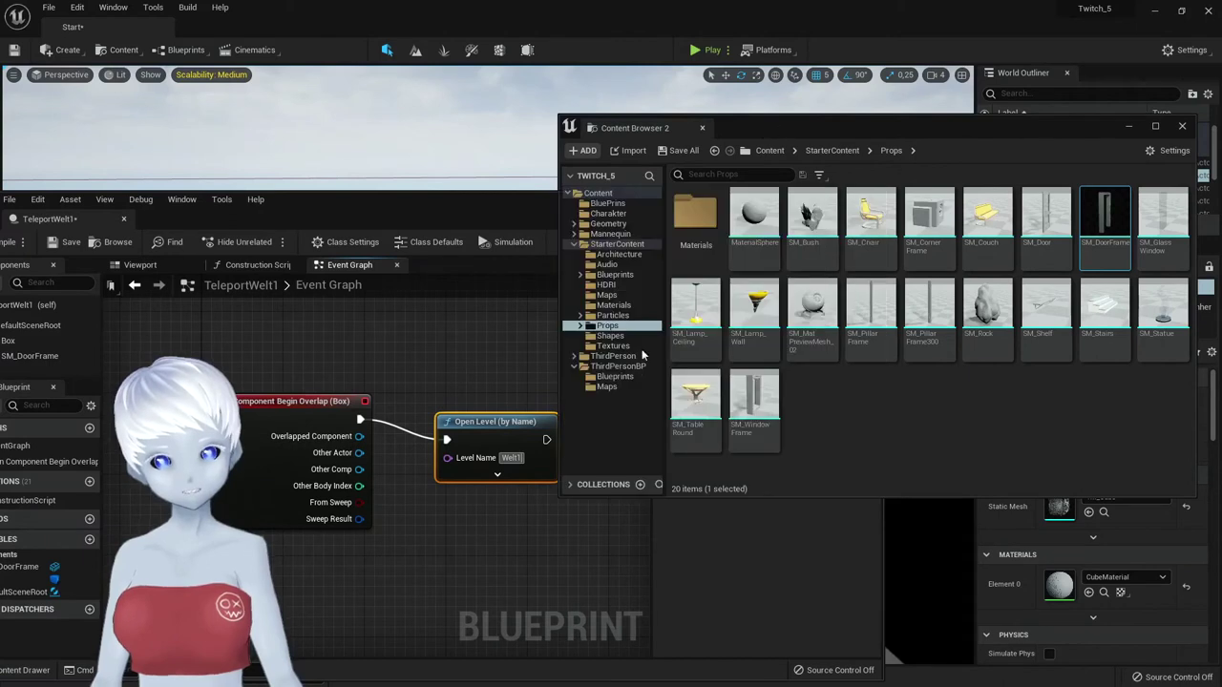
click(609, 386)
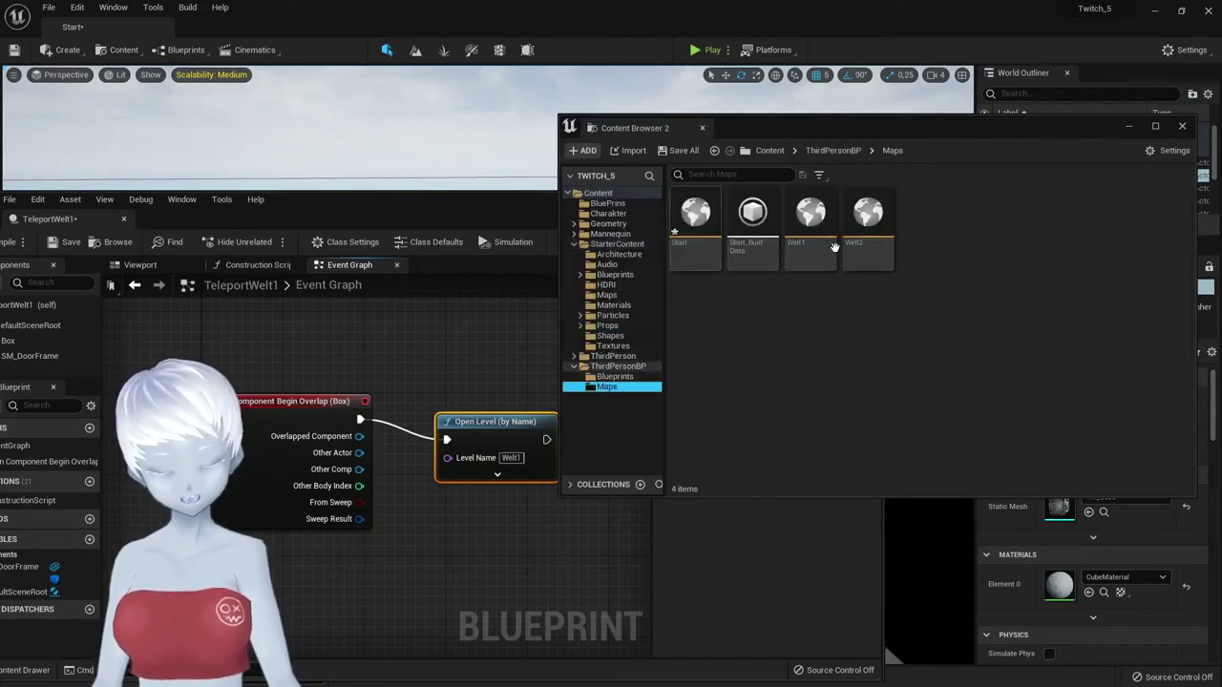
click(437, 340)
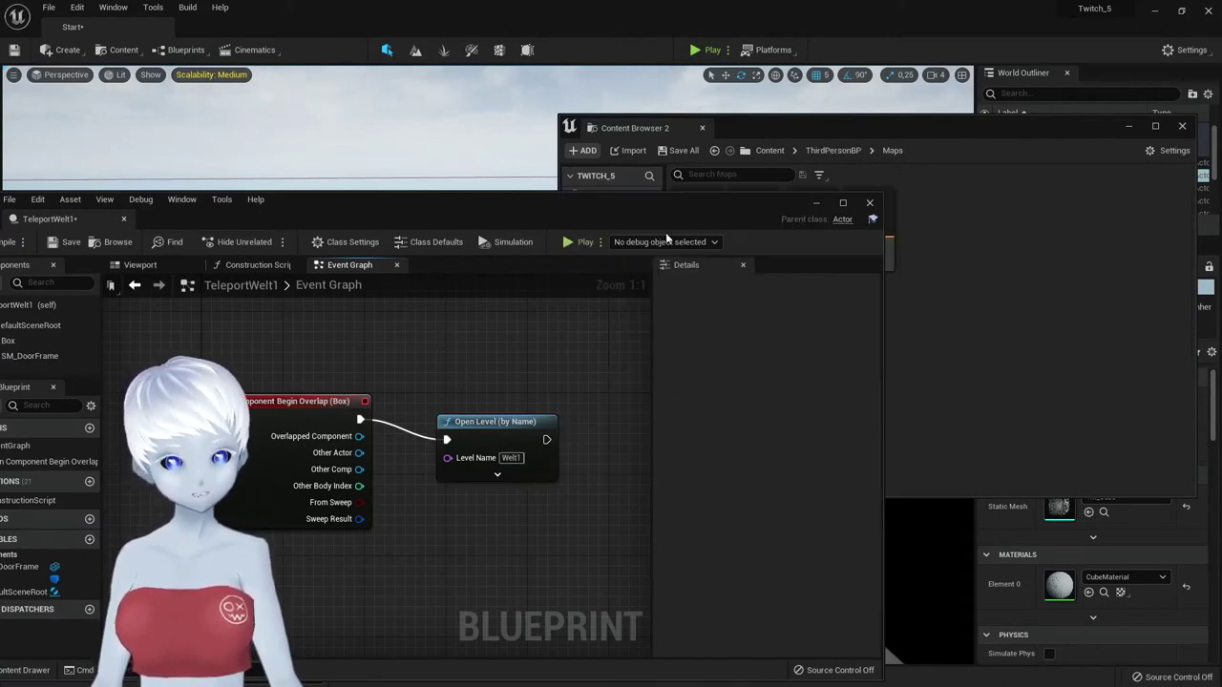
drag(689, 207, 813, 272)
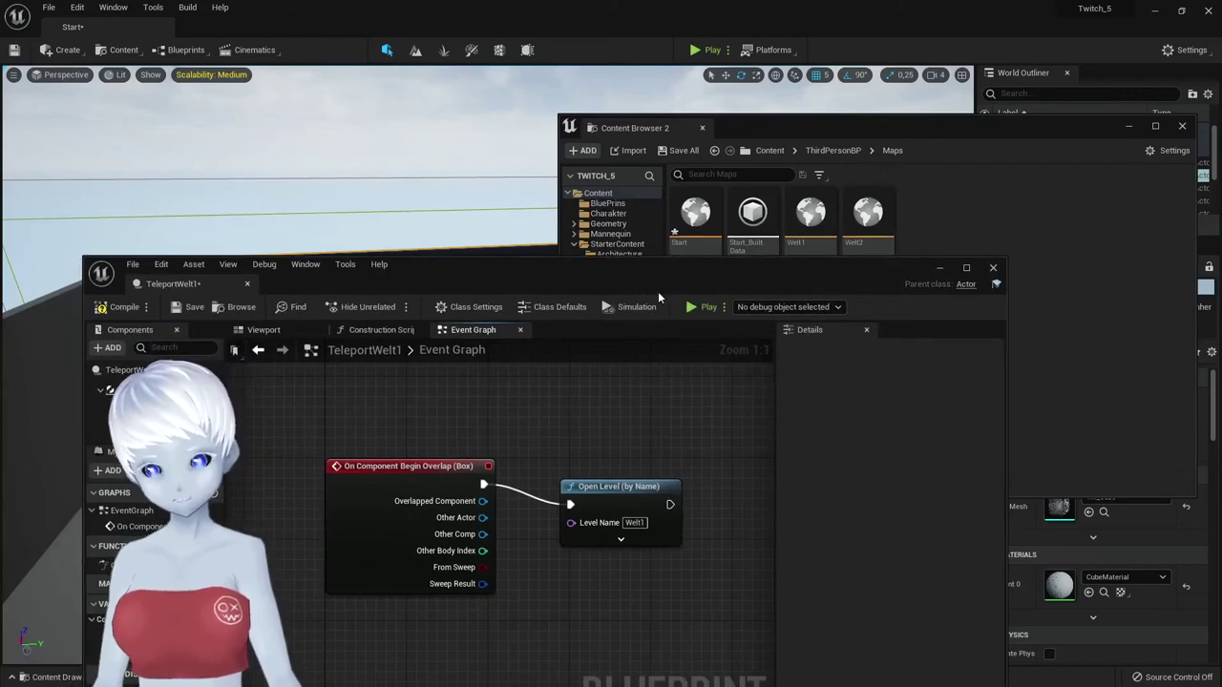
drag(658, 291, 650, 191)
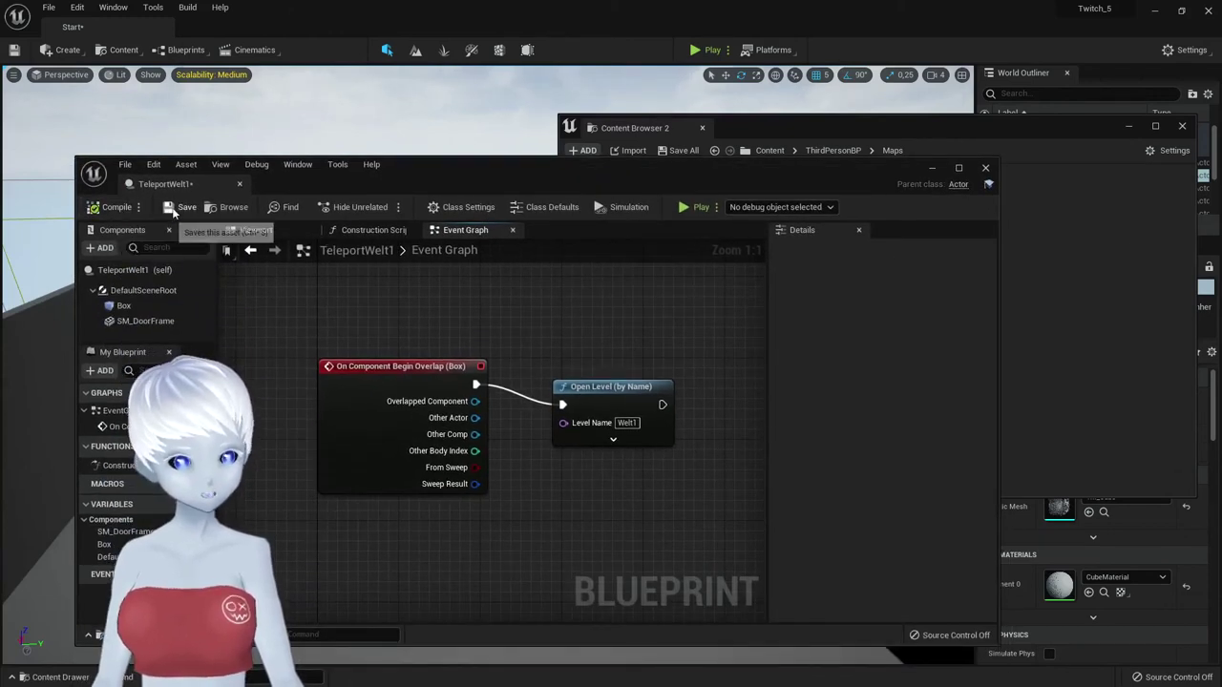
drag(508, 179, 520, 138)
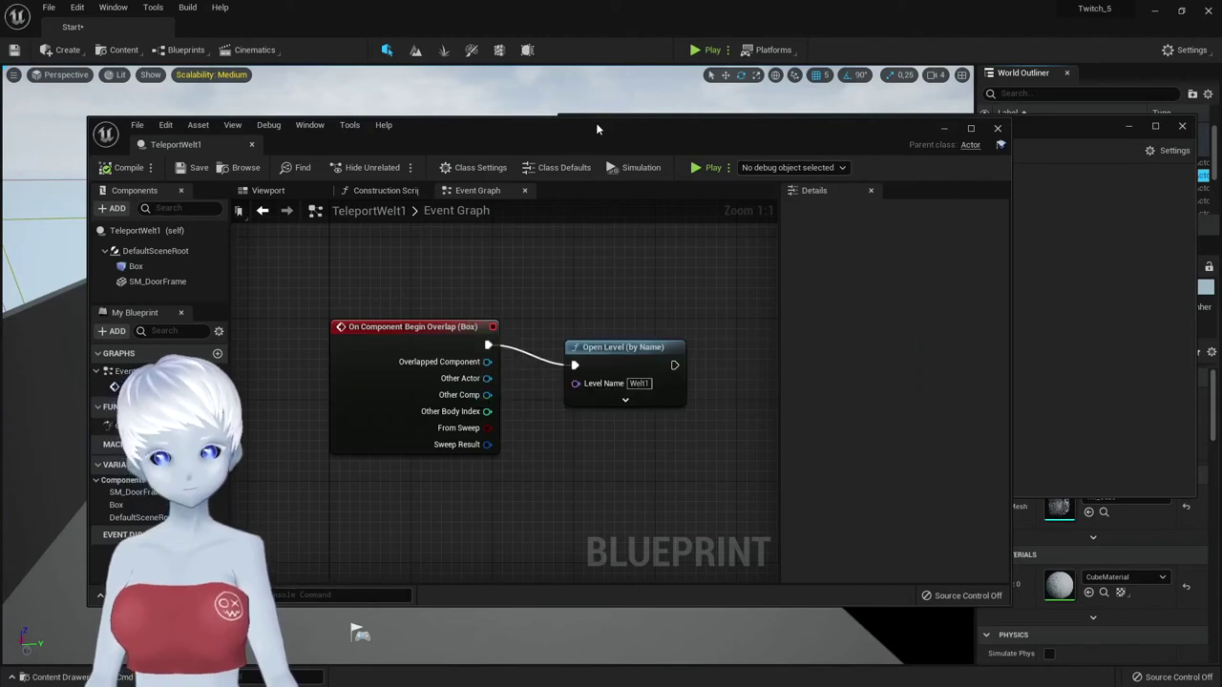
- Minimize the TeleportWelt1 blueprint editor and clear the floating windows off the Start level view
drag(596, 122, 681, 202)
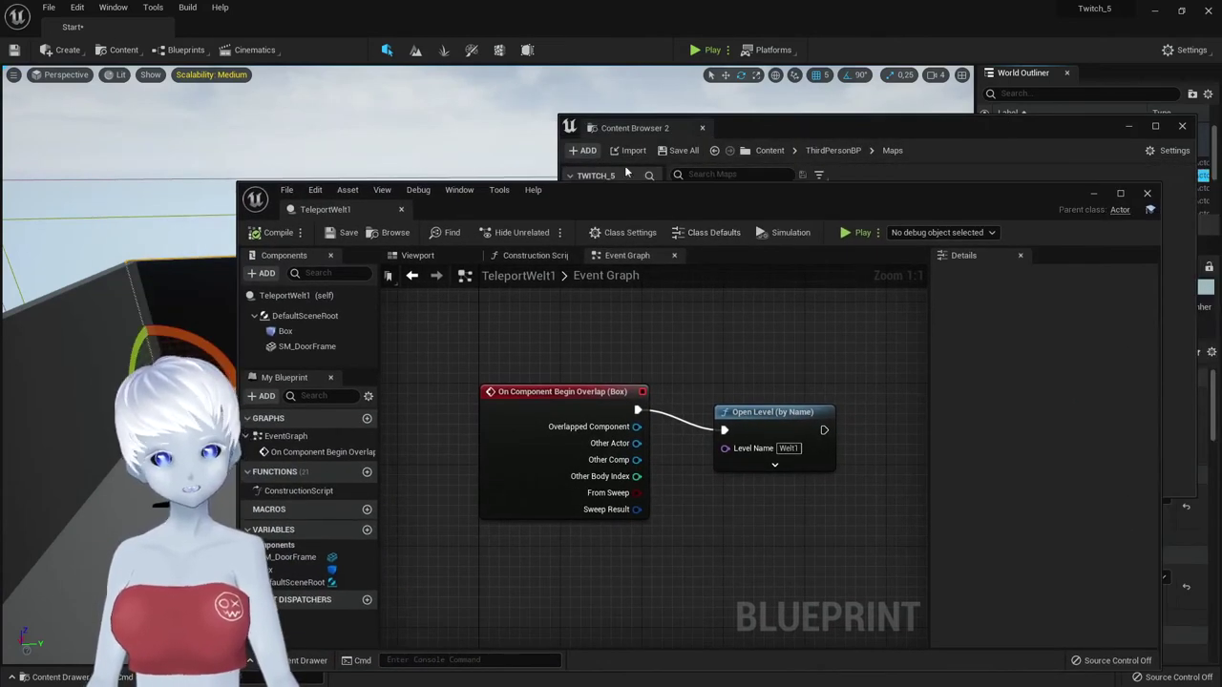
drag(697, 196, 634, 110)
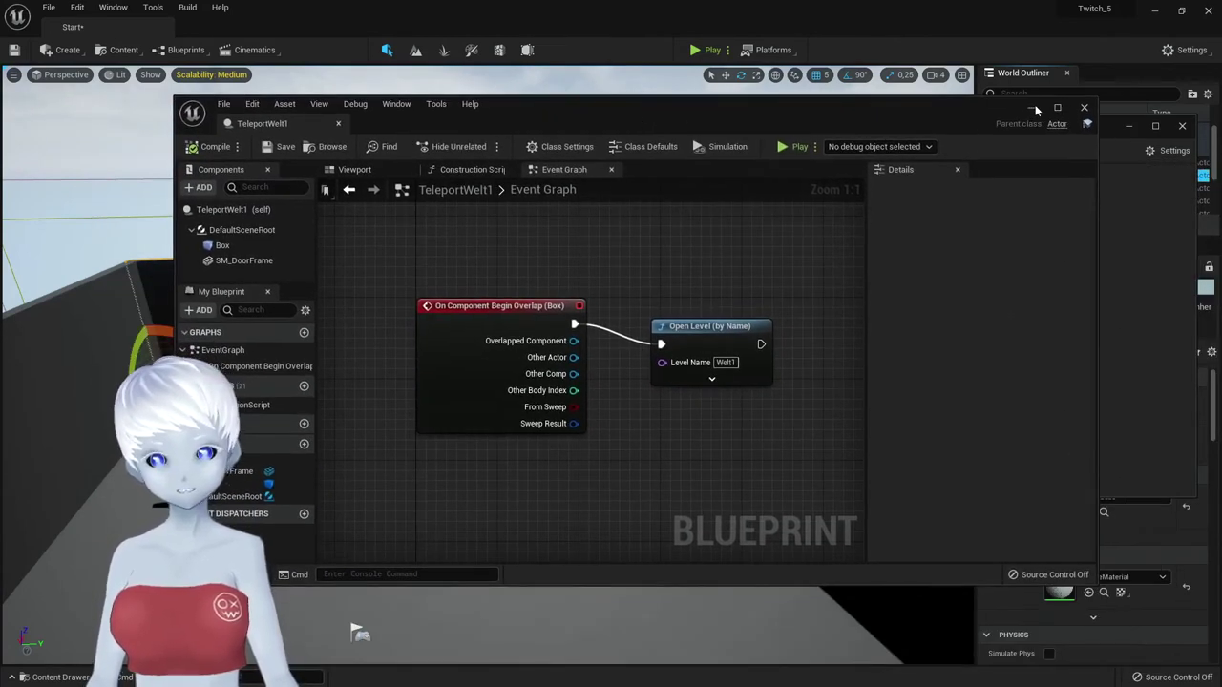
click(1032, 108)
click(1127, 126)
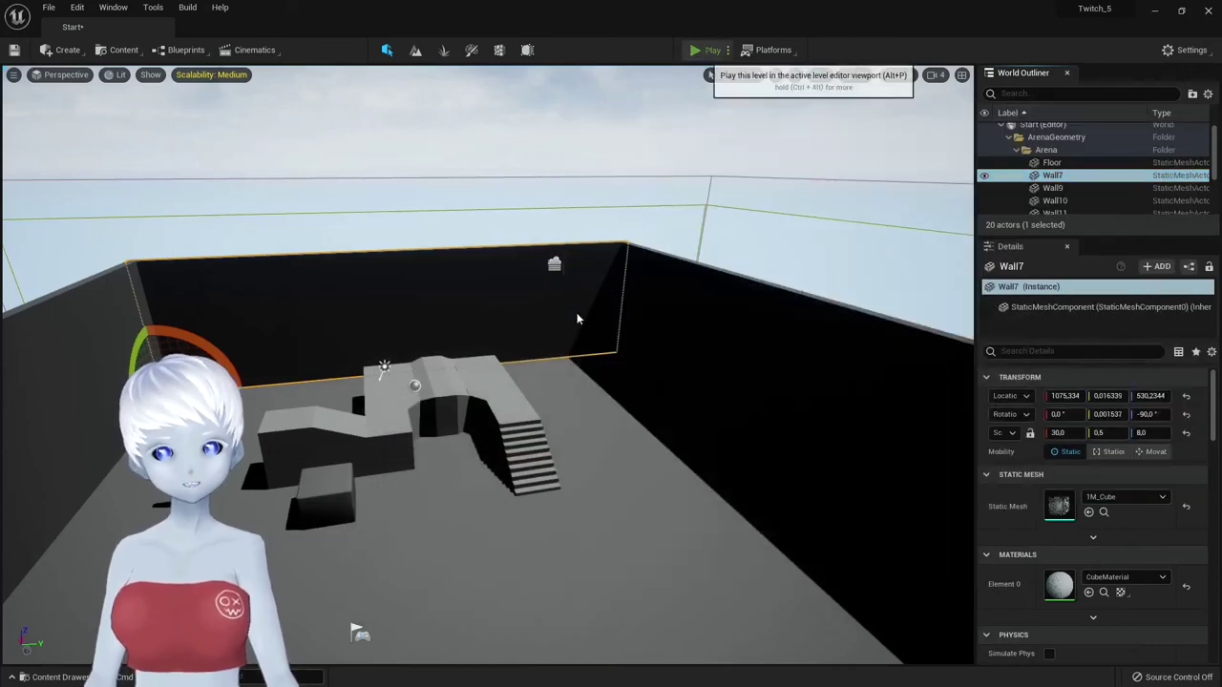
- Play the Start level, walk the character through the door into Welt1, then stop
click(707, 54)
key(w)
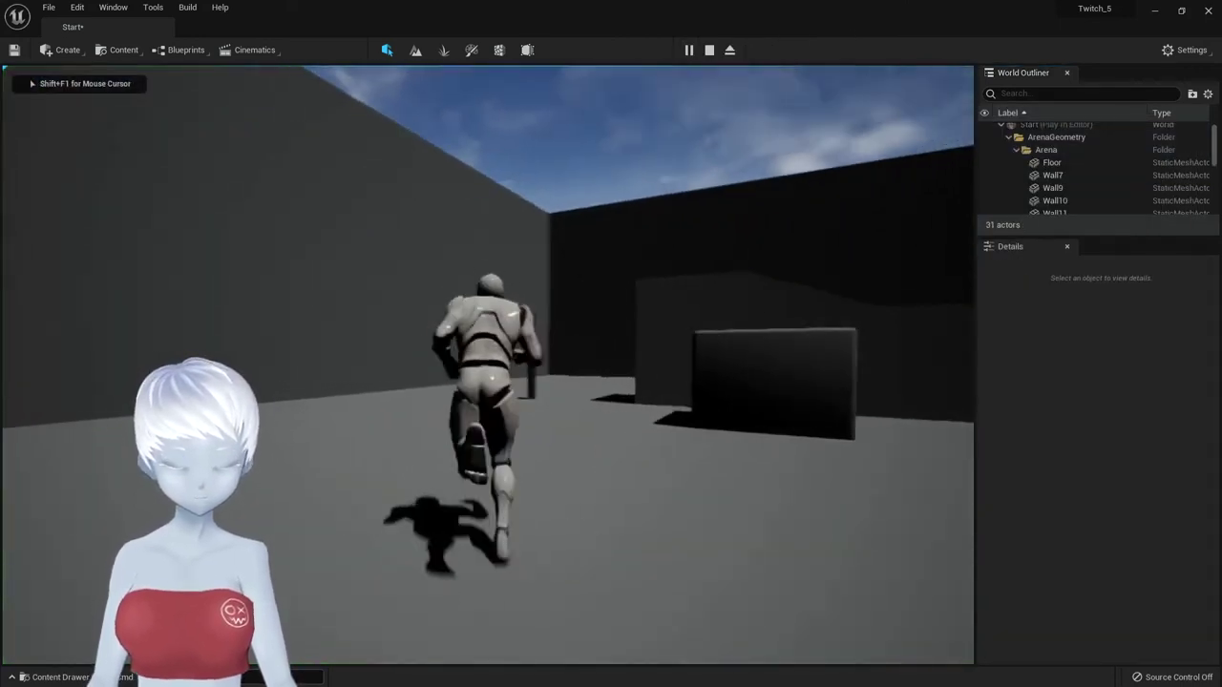
key(w)
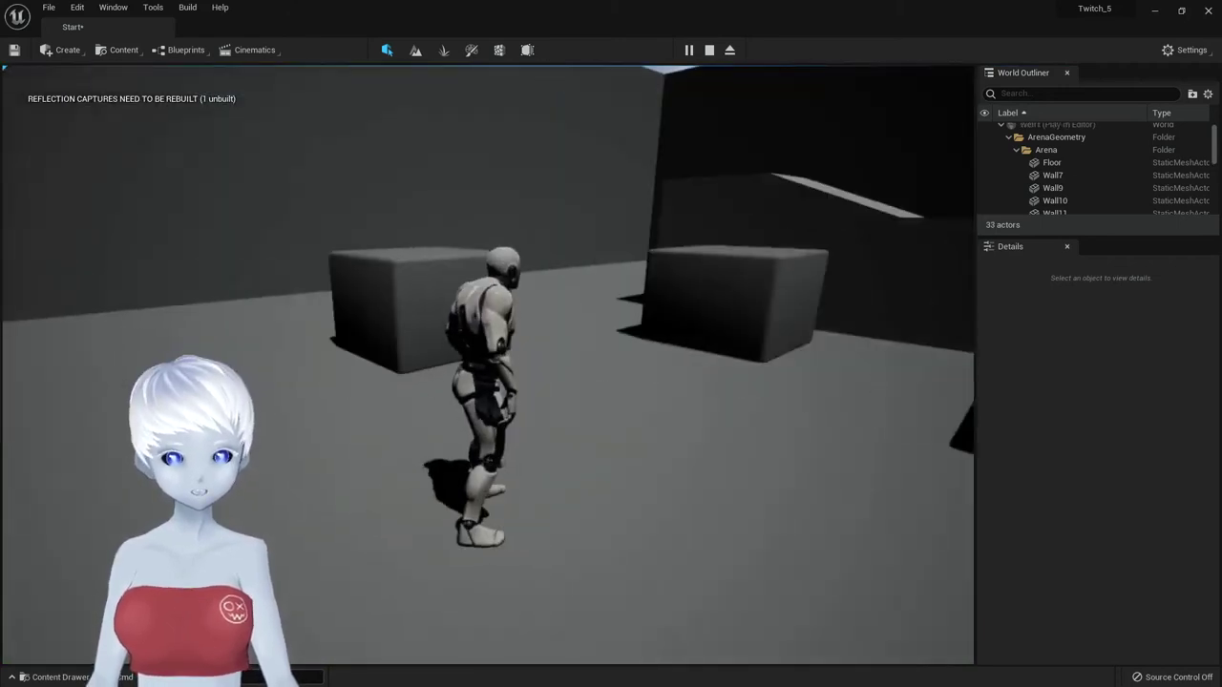
key(s)
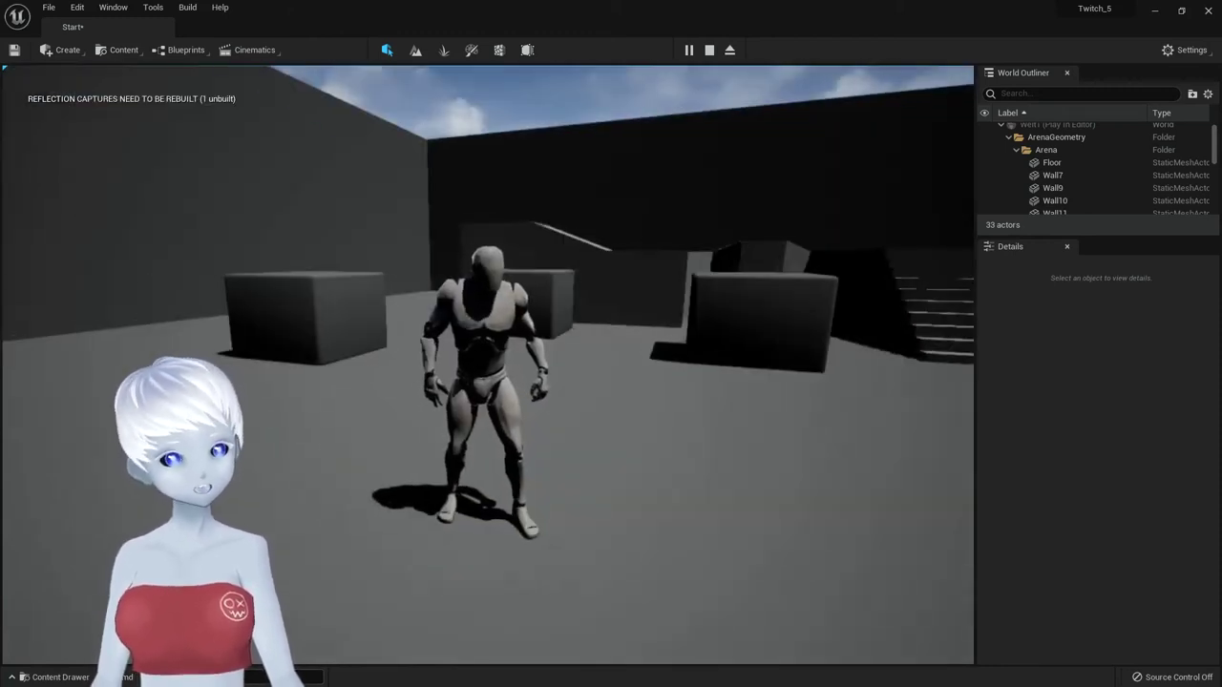
key(Escape)
key(f)
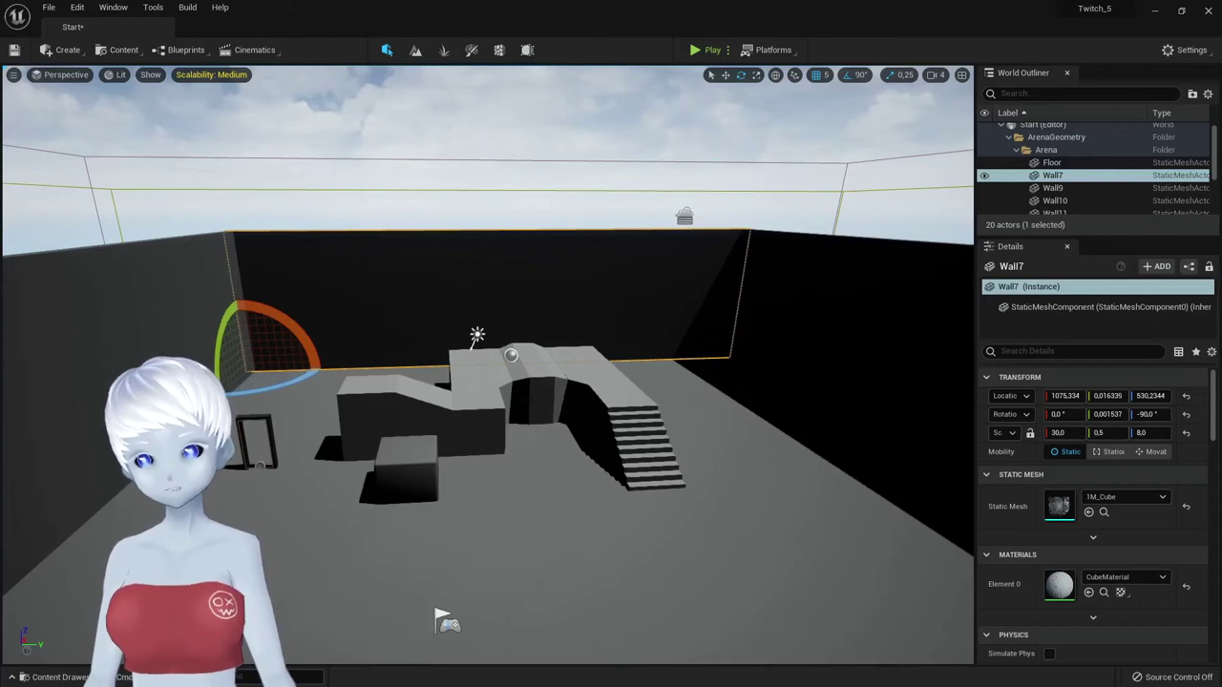
- Open a Content Browser window over the Start level
click(178, 54)
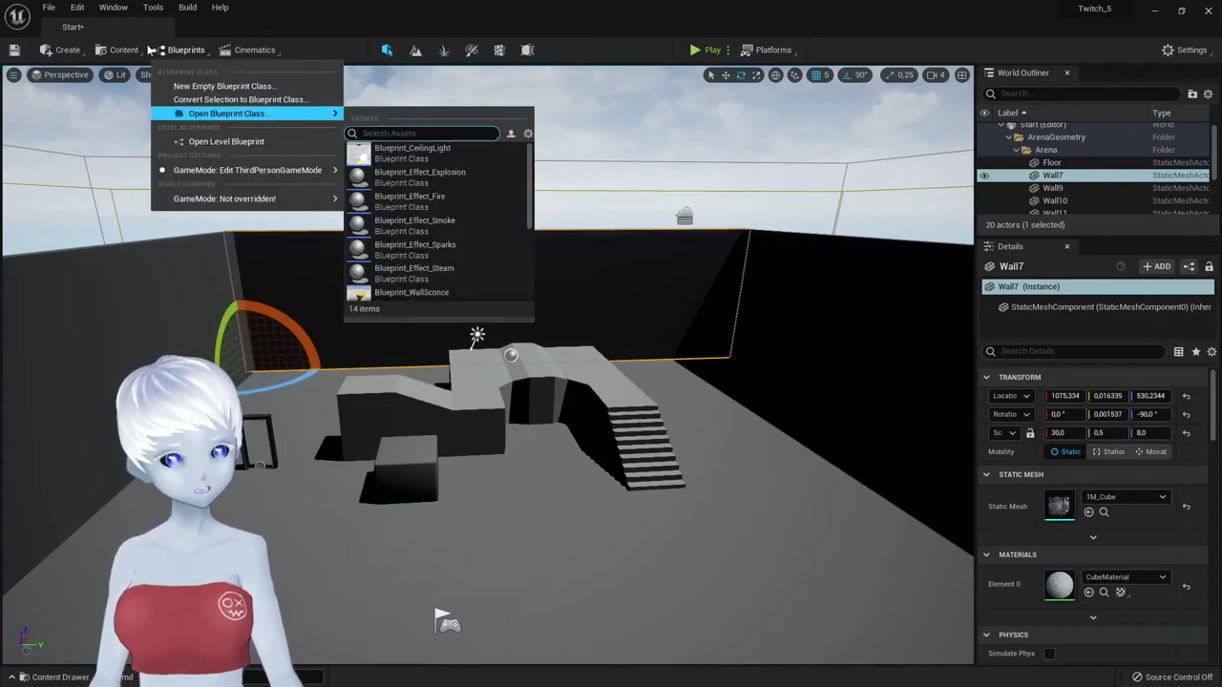
click(122, 50)
click(122, 50)
- Duplicate TeleportWelt1 in the BluePrins folder as TeleportWelt2
click(162, 108)
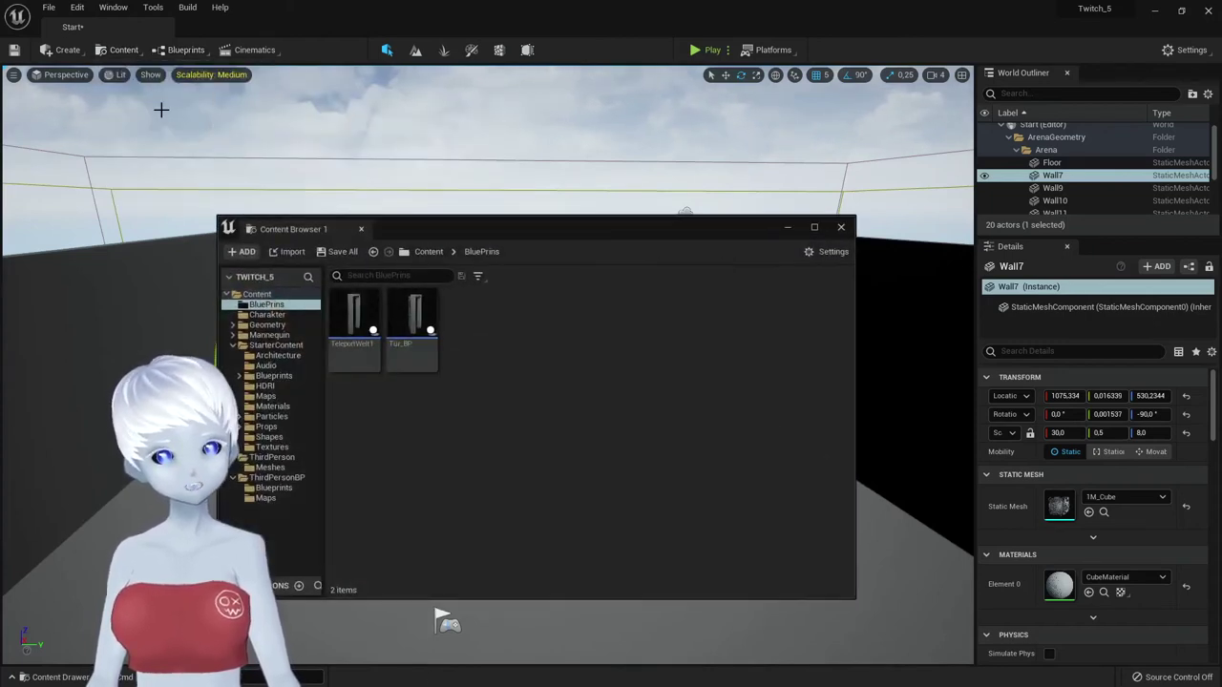
drag(485, 231, 637, 211)
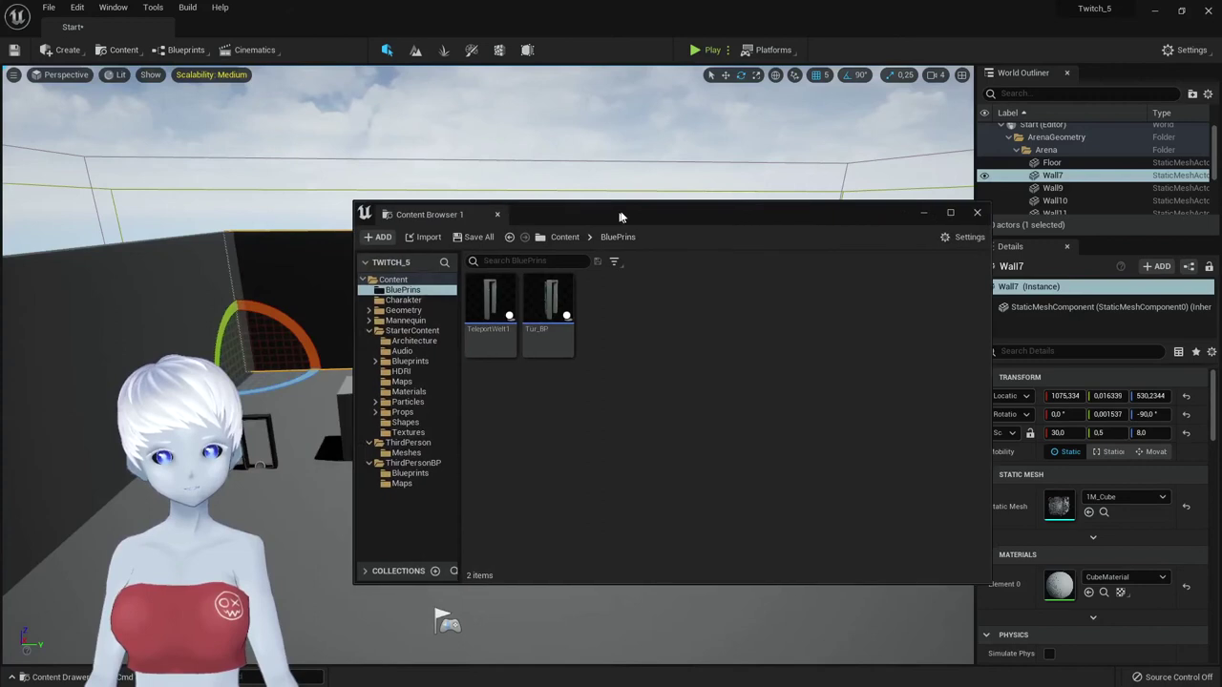
right_click(504, 297)
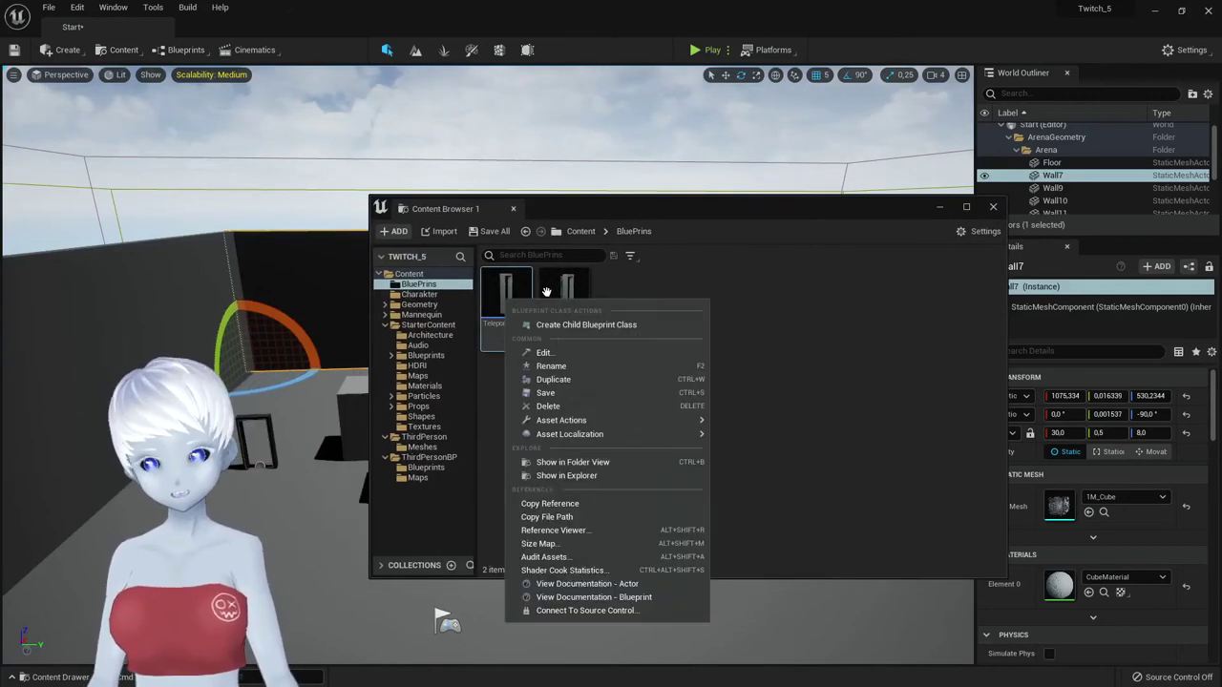
click(587, 382)
key(Return)
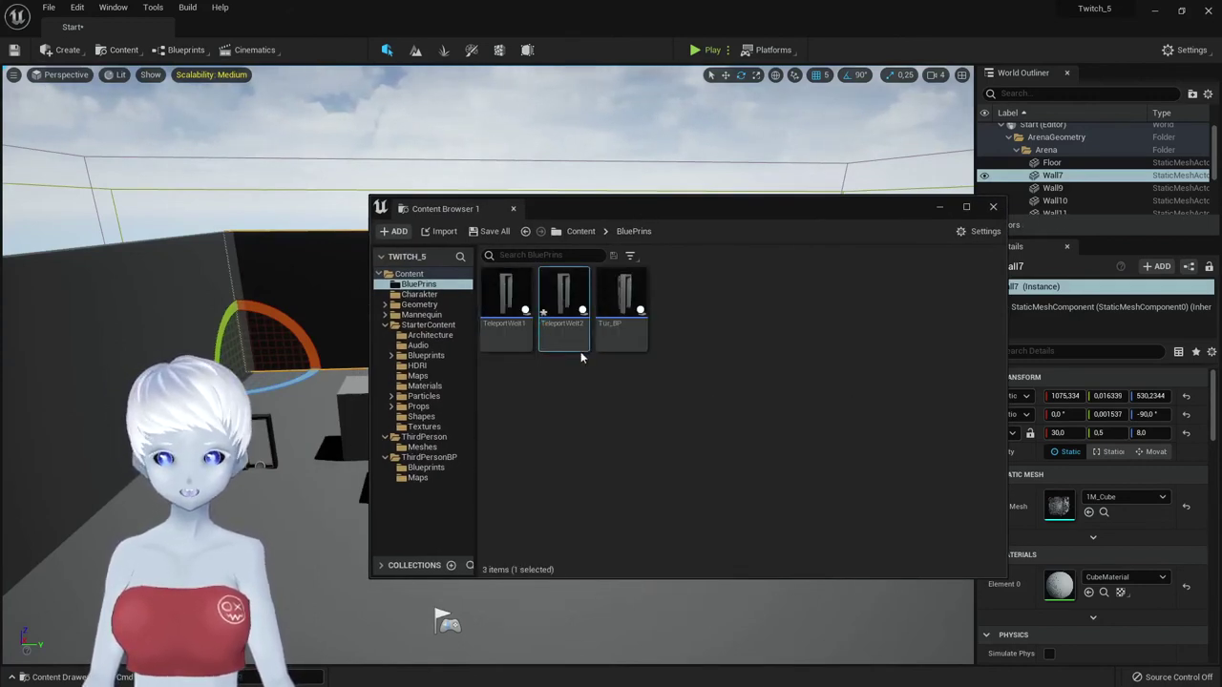
- Open TeleportWelt2, point its Open Level node at Welt2, and save it
double_click(573, 301)
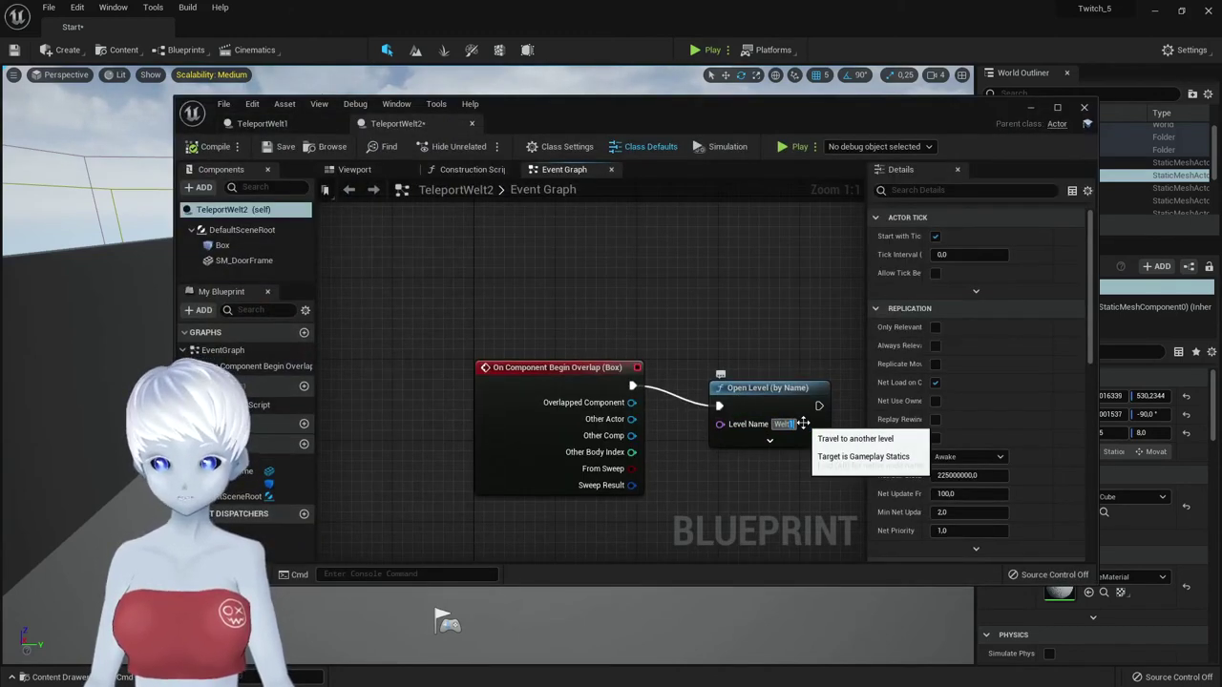
click(282, 146)
drag(573, 119, 584, 317)
- Duplicate TeleportWelt2 into a new blueprint named TeleportStart
click(552, 282)
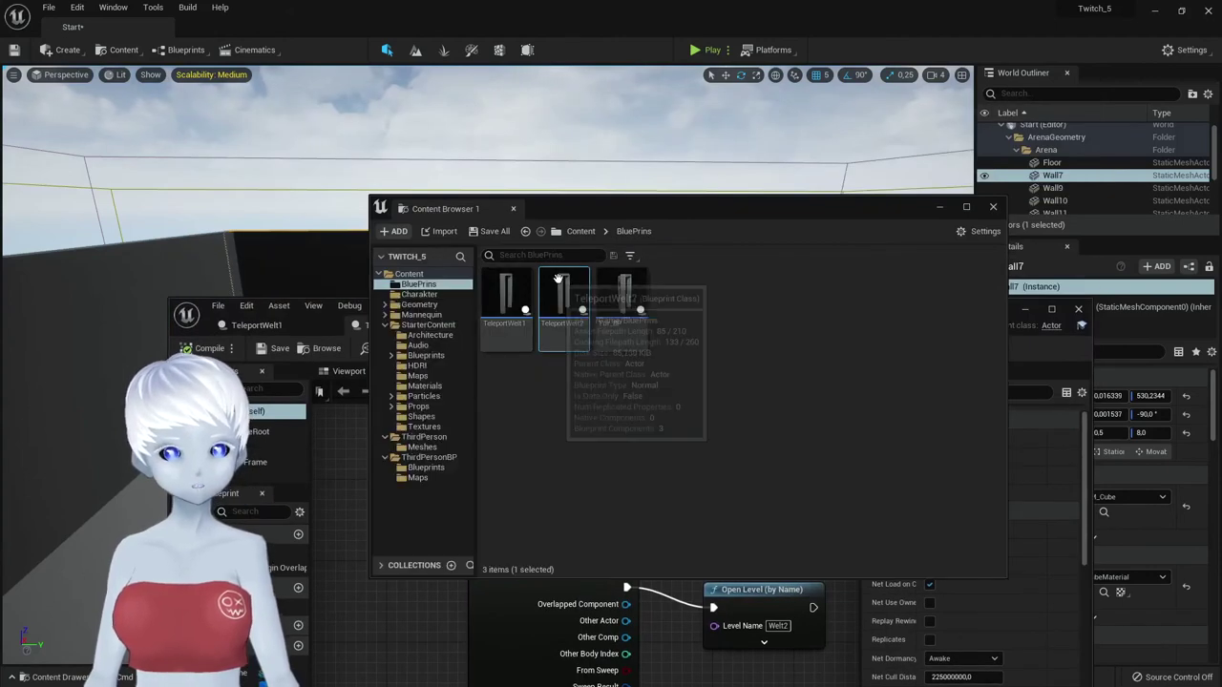
right_click(559, 281)
click(644, 362)
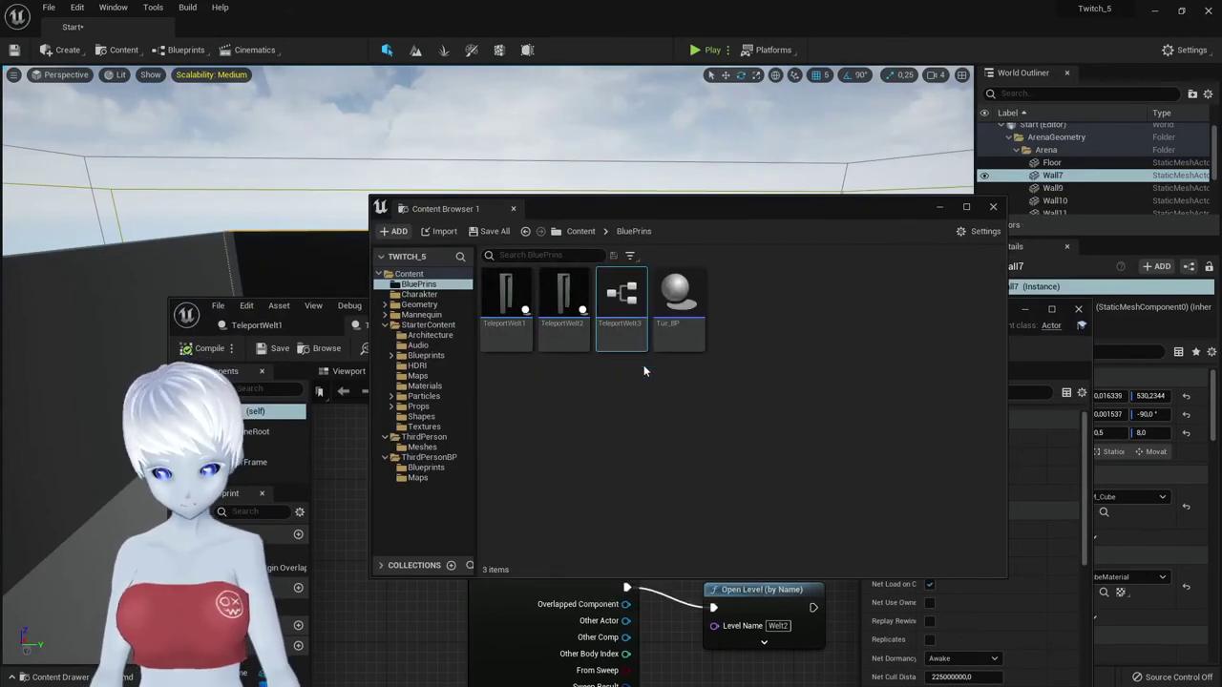
text(C)
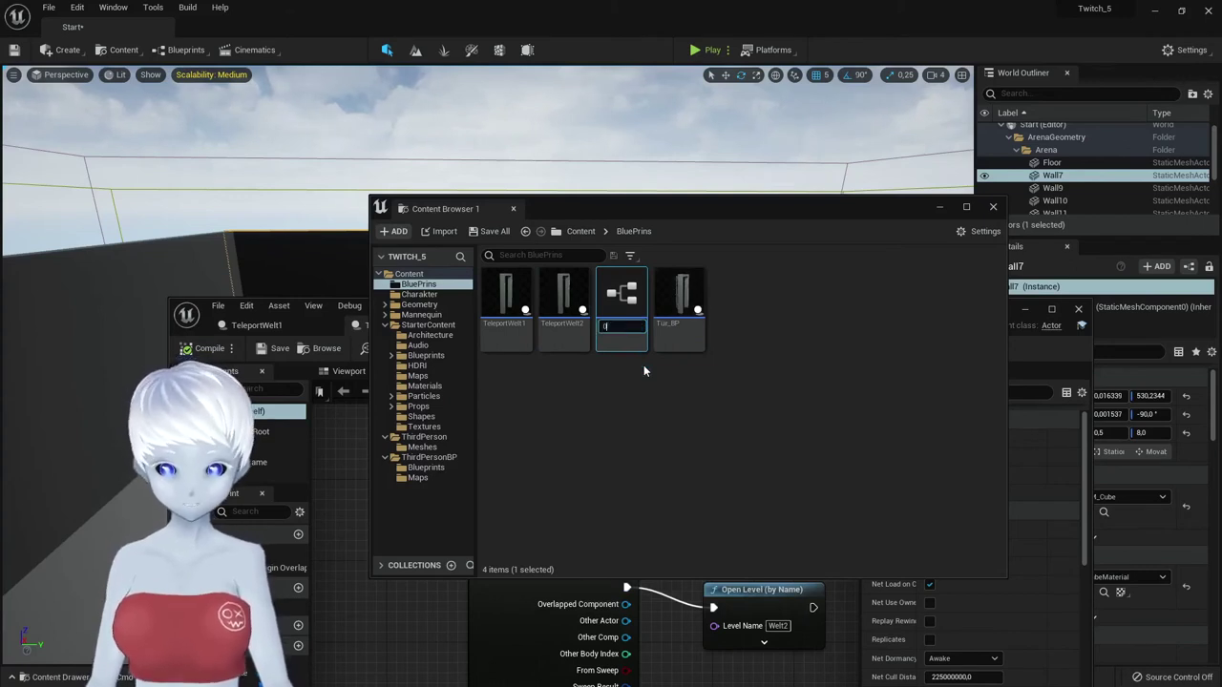
key(BackSpace)
text(TeleportSta)
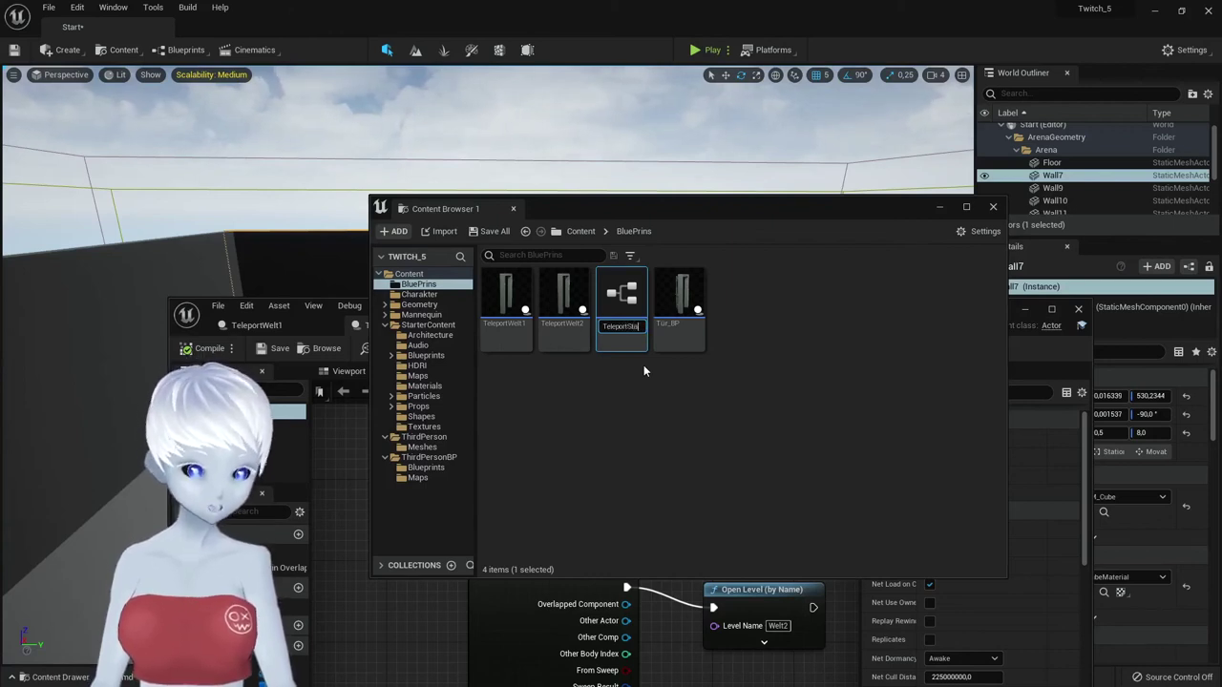
text(rt)
key(Return)
- Set TeleportStart's Open Level name to Start, then minimize its editor and lower the browser
double_click(523, 299)
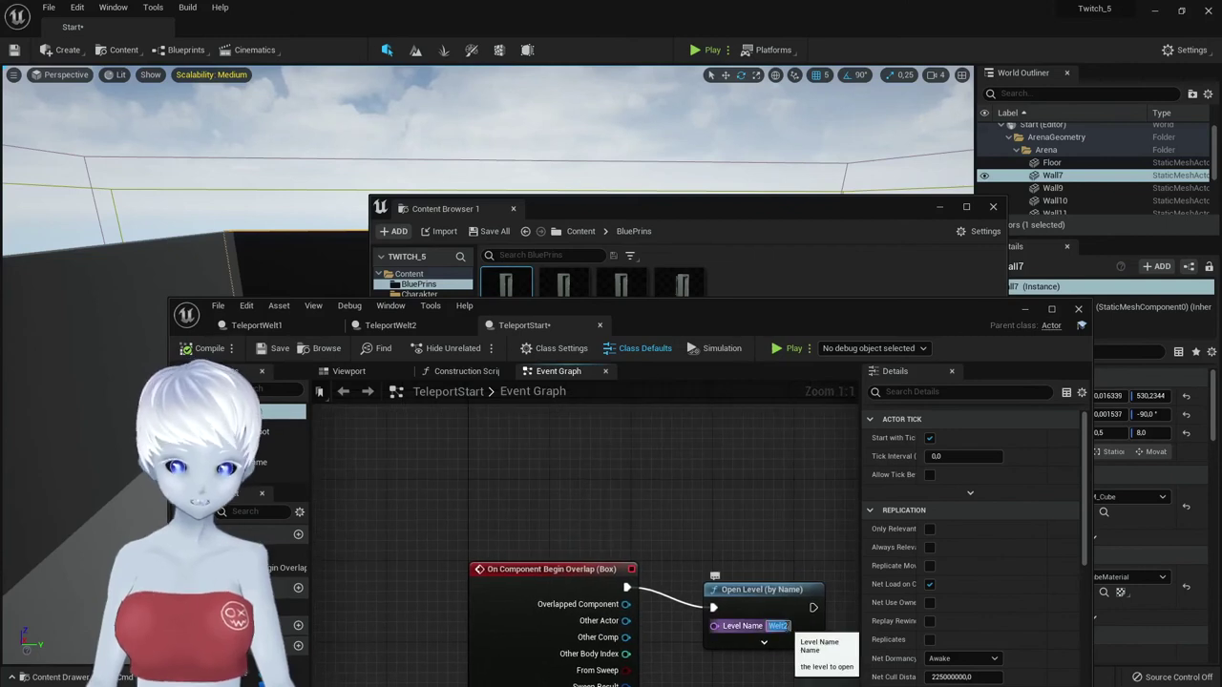
key(BackSpace)
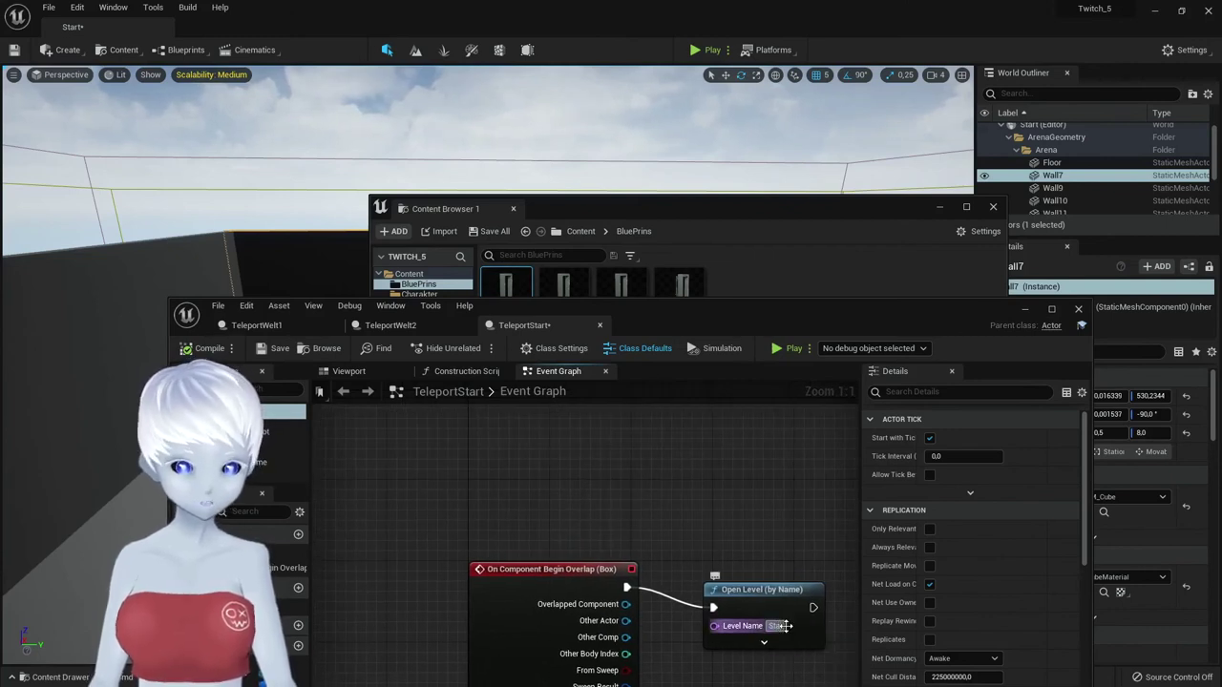
text(Start)
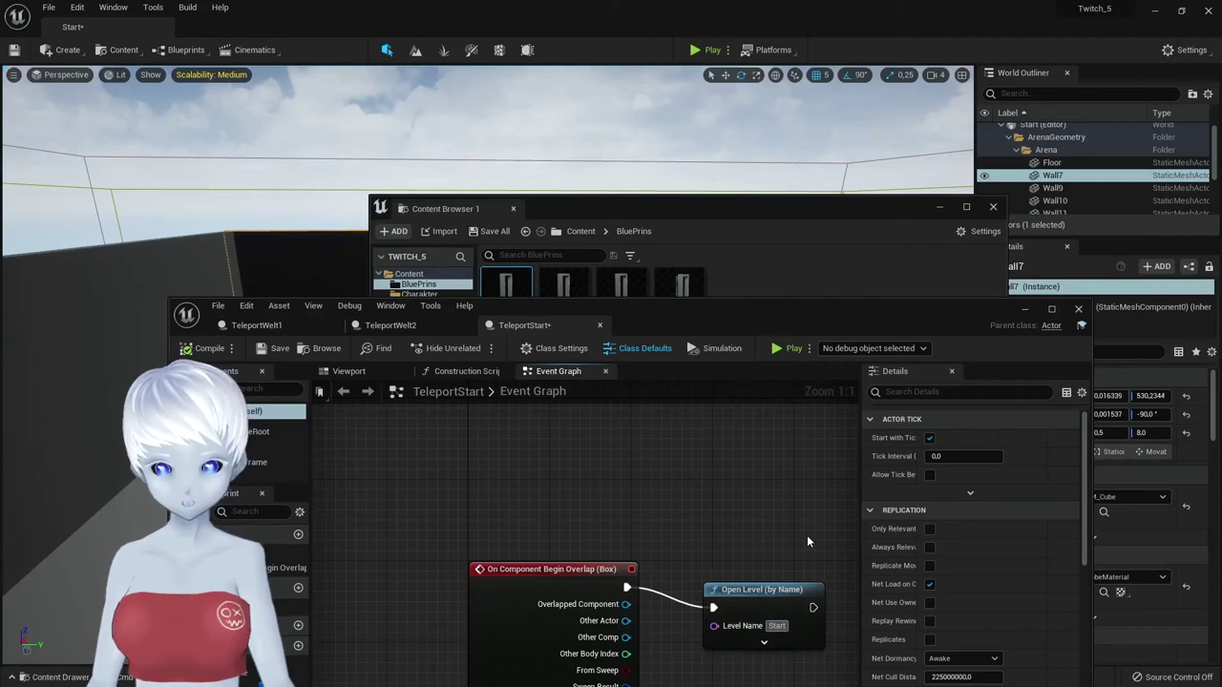
key(Return)
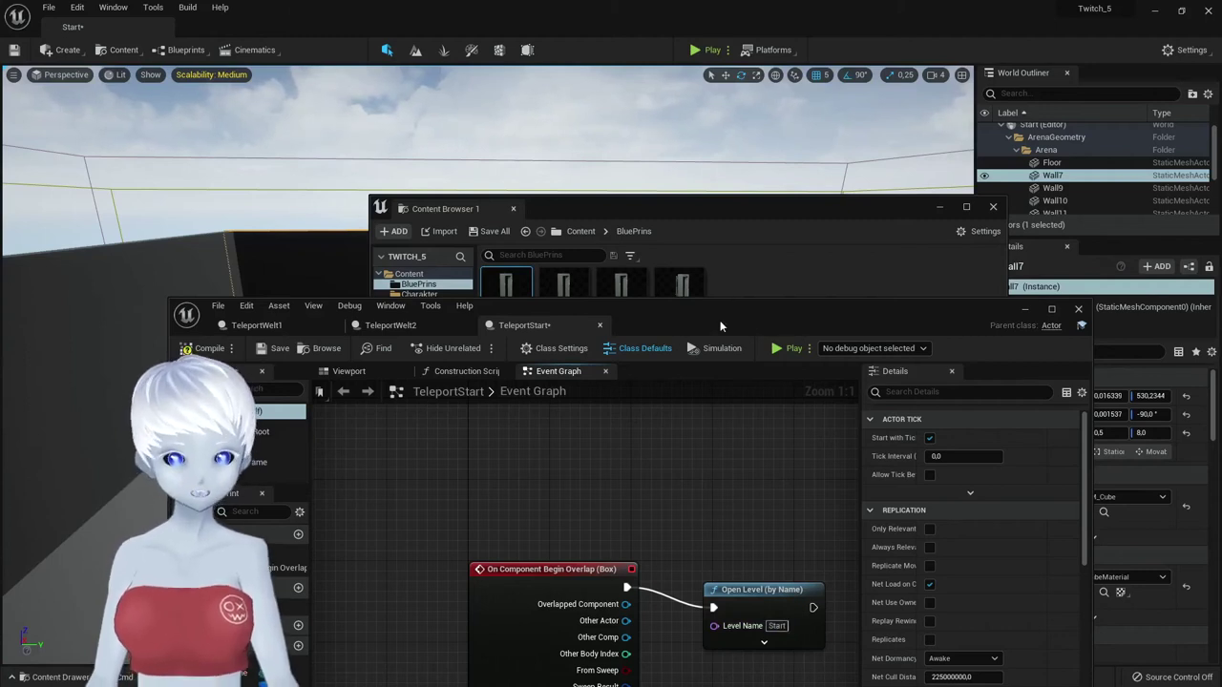
drag(720, 319, 632, 224)
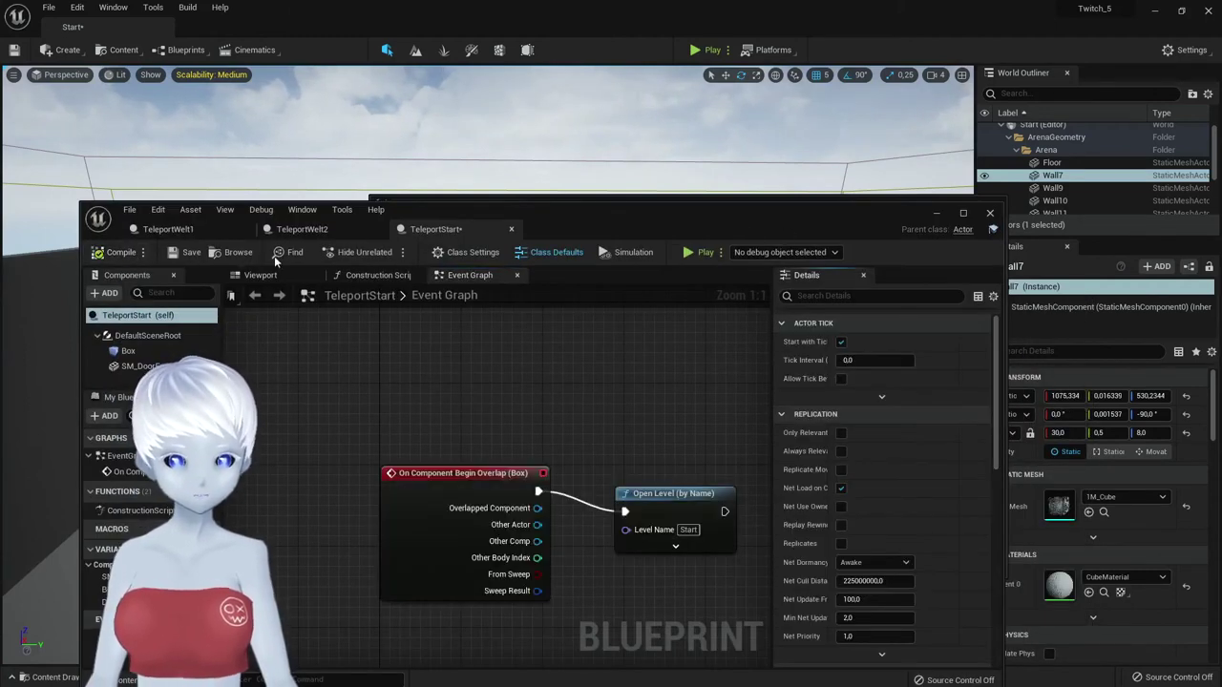
click(936, 213)
drag(599, 206, 492, 466)
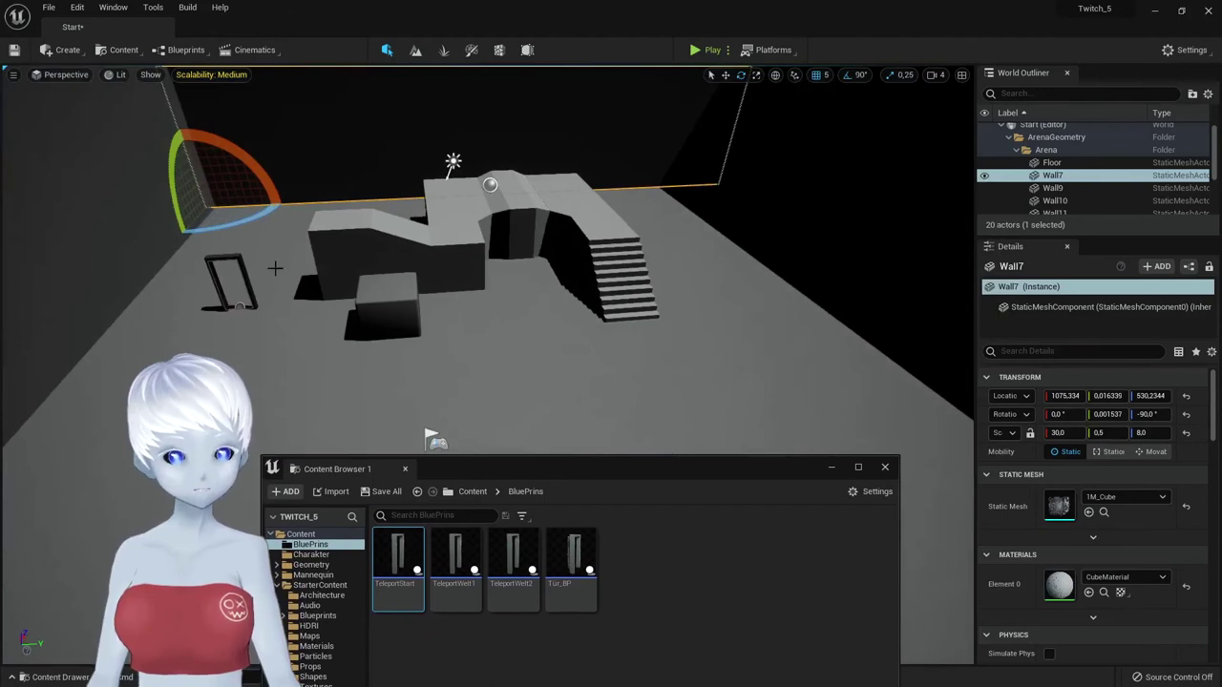
- Place a TeleportWelt2 door in the Start level, save it, and open Content Browser 2 on Maps
mouse_move(512, 558)
mouse_down()
mouse_move(797, 403)
mouse_move(804, 423)
mouse_move(722, 432)
mouse_up()
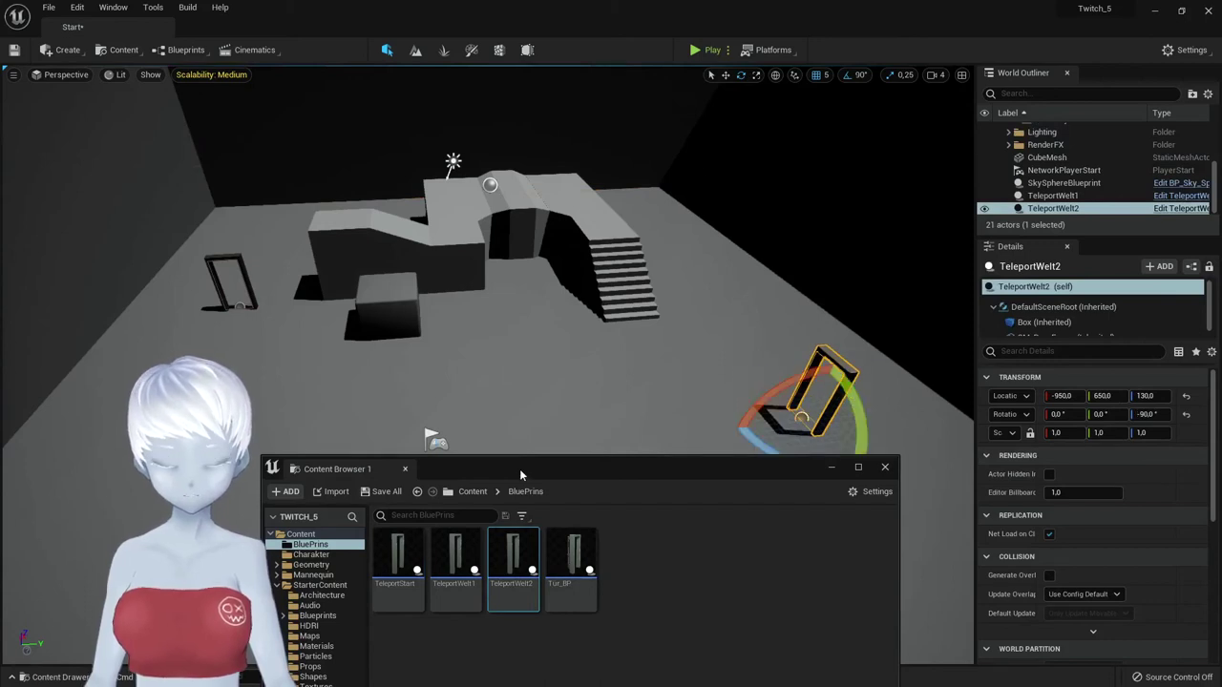
drag(528, 473, 493, 249)
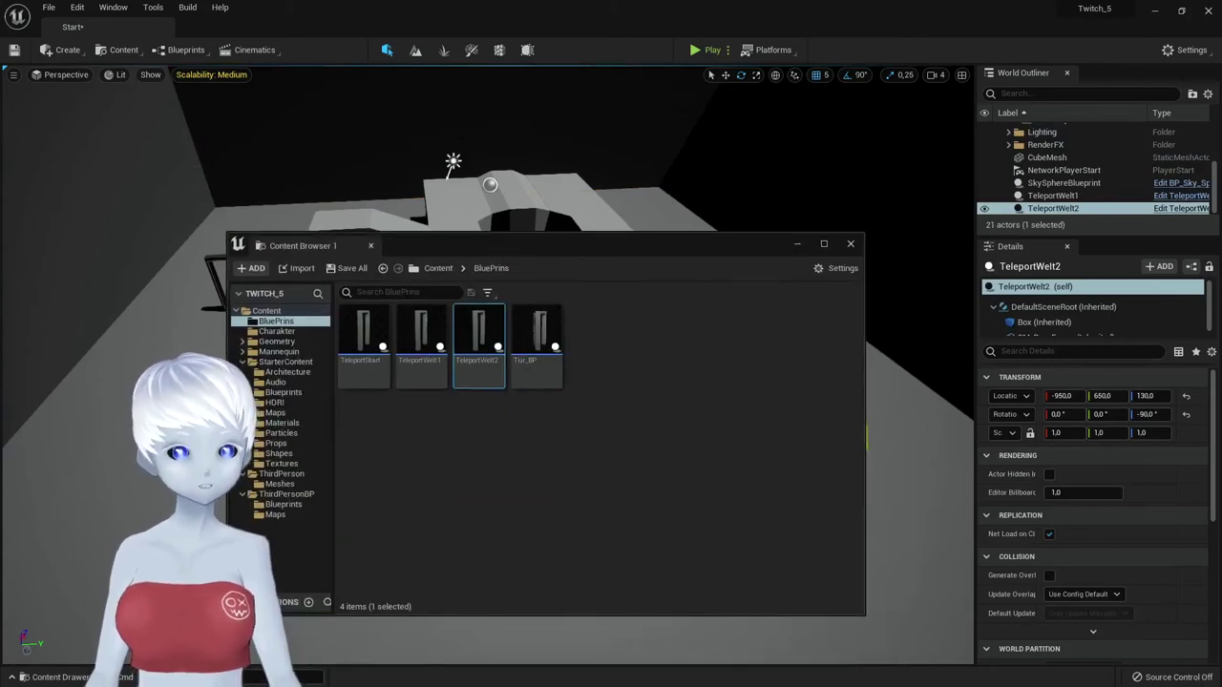
click(336, 270)
click(689, 489)
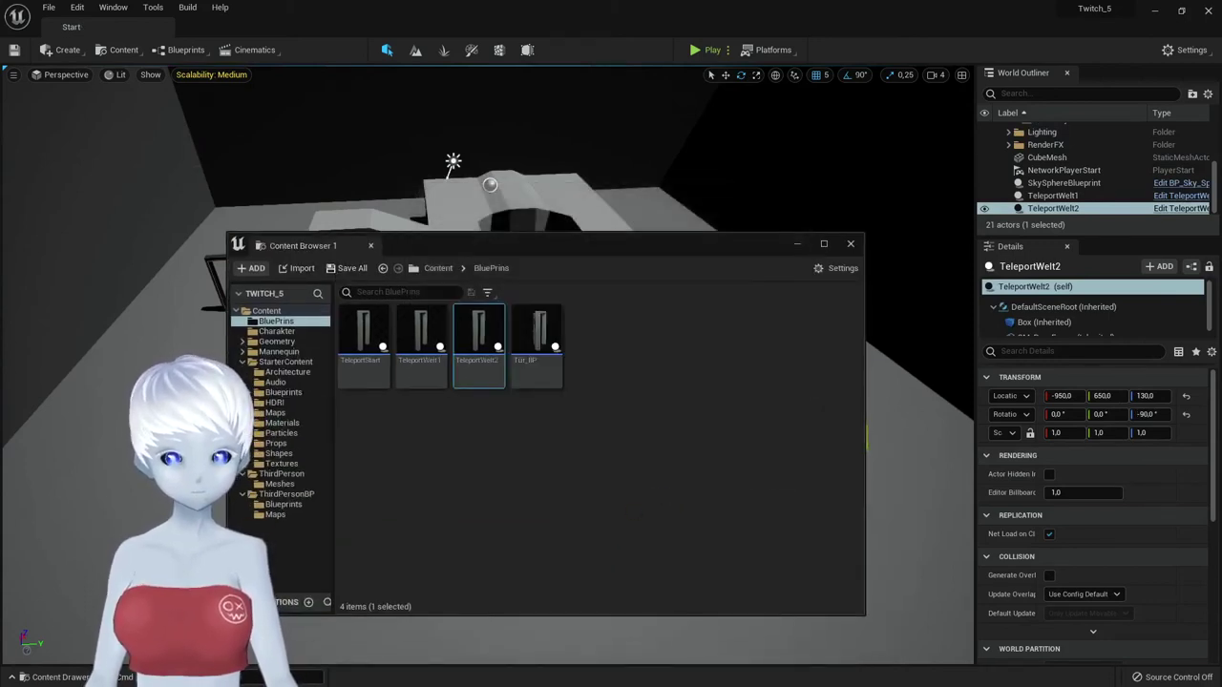
click(121, 50)
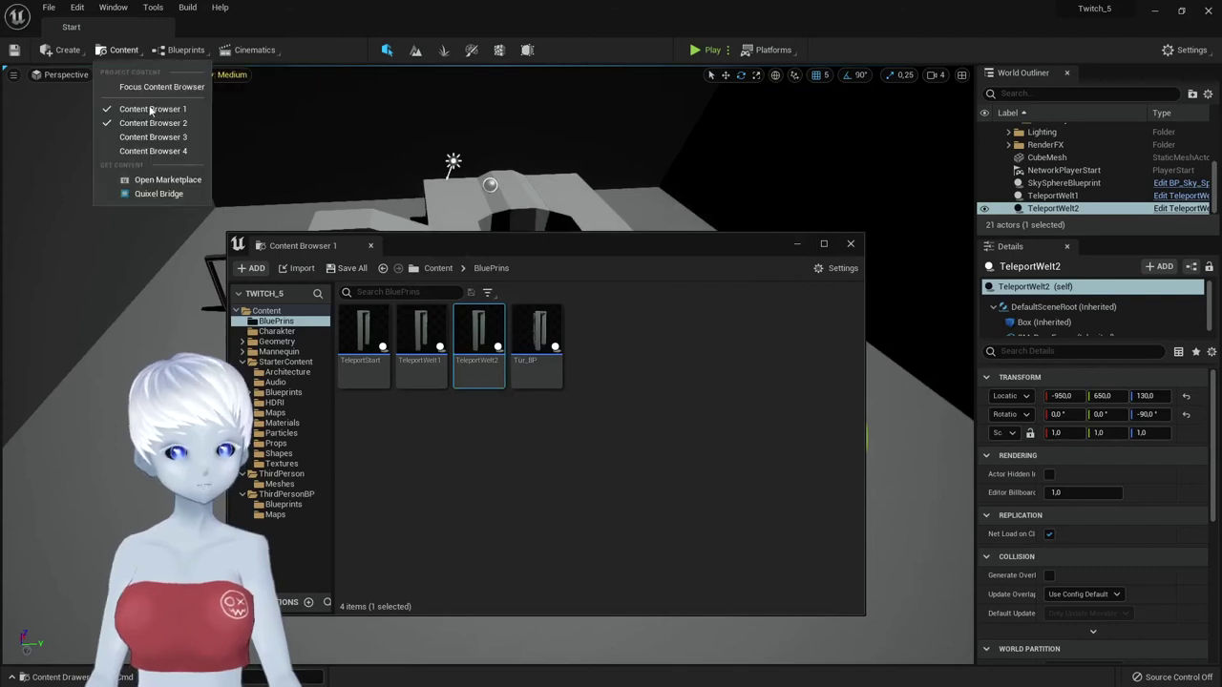
click(134, 120)
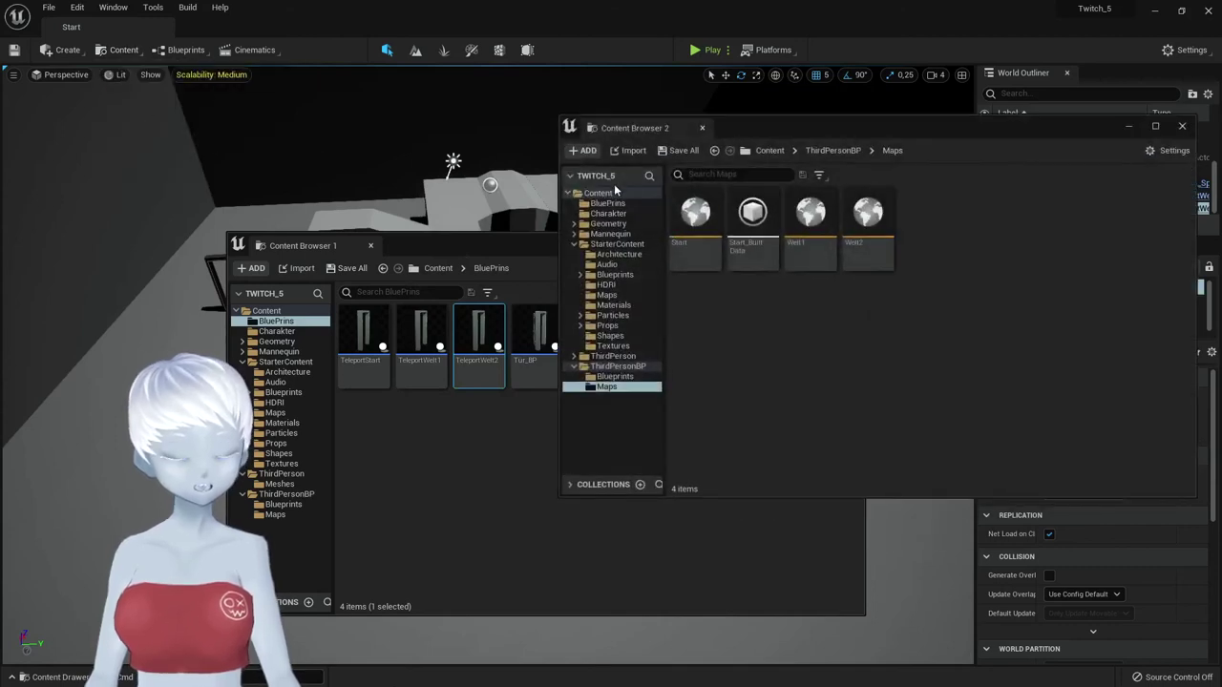
- Open the Welt1 level and place a TeleportStart door in it
double_click(811, 212)
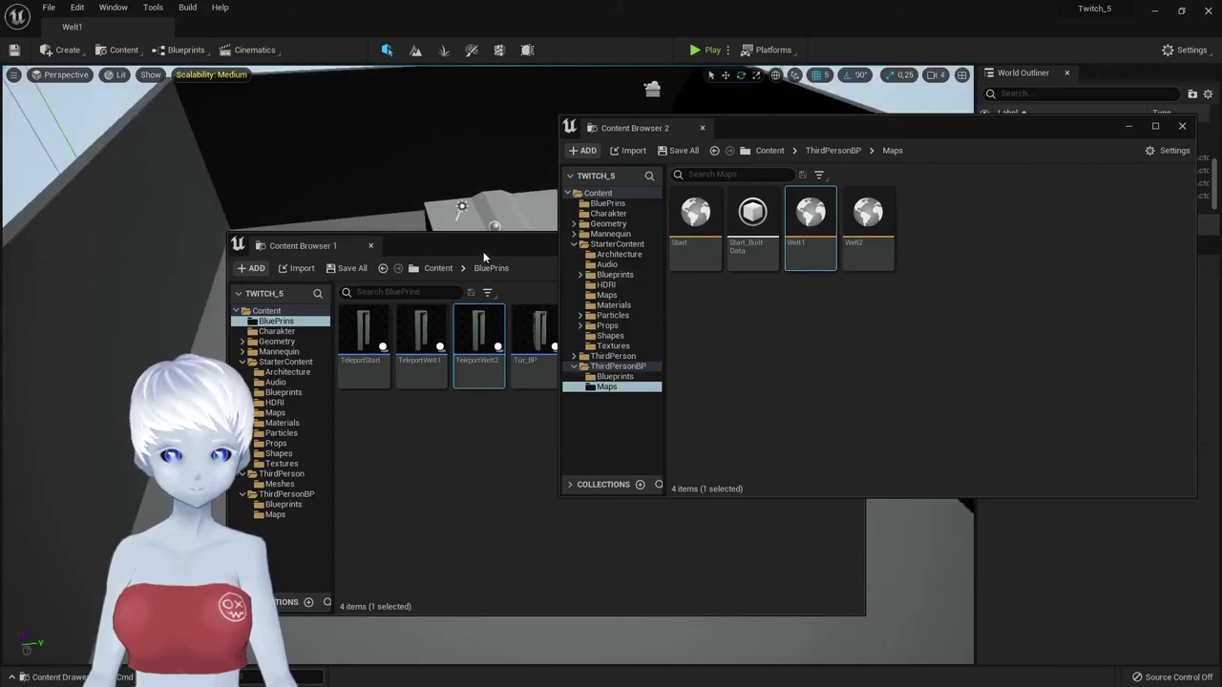
drag(483, 251, 730, 296)
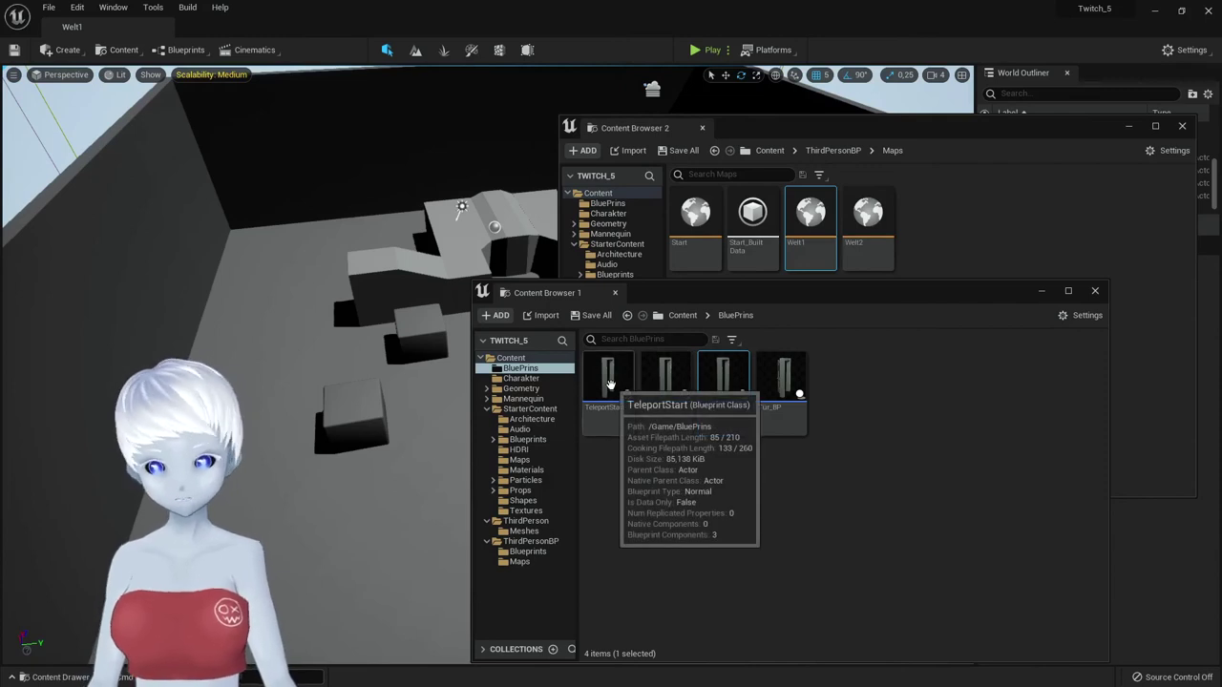
mouse_move(401, 446)
right_down()
mouse_move(447, 449)
mouse_move(335, 445)
mouse_move(238, 419)
right_up()
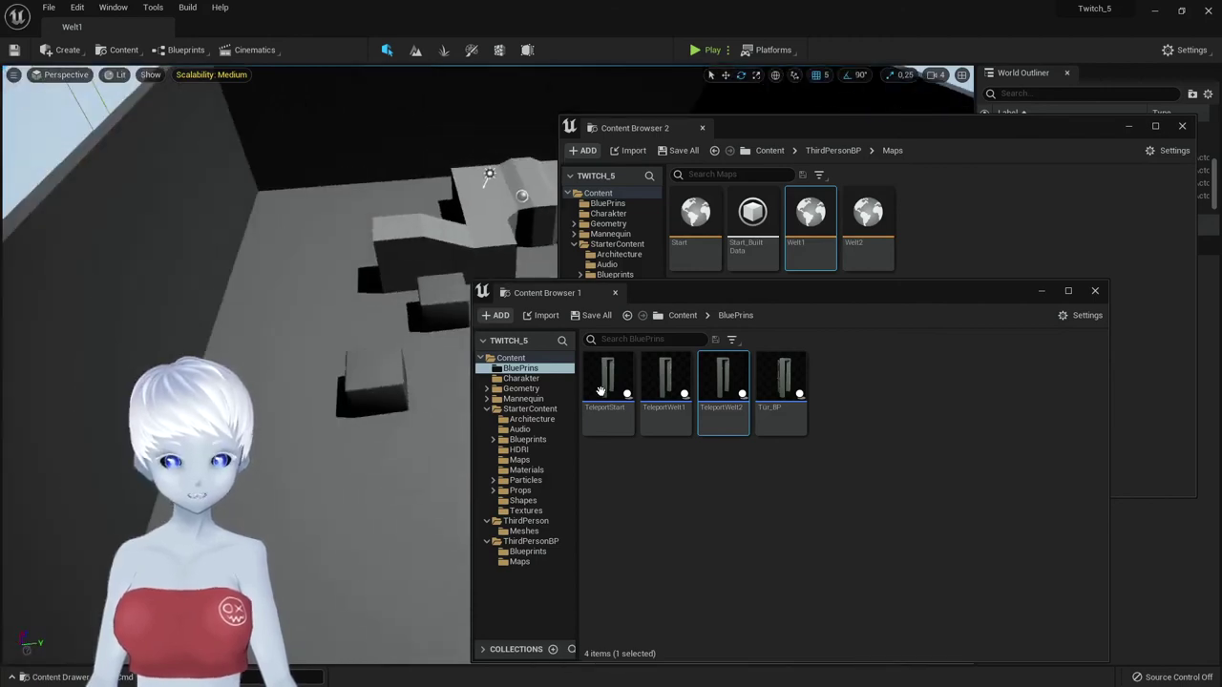
drag(601, 391, 399, 229)
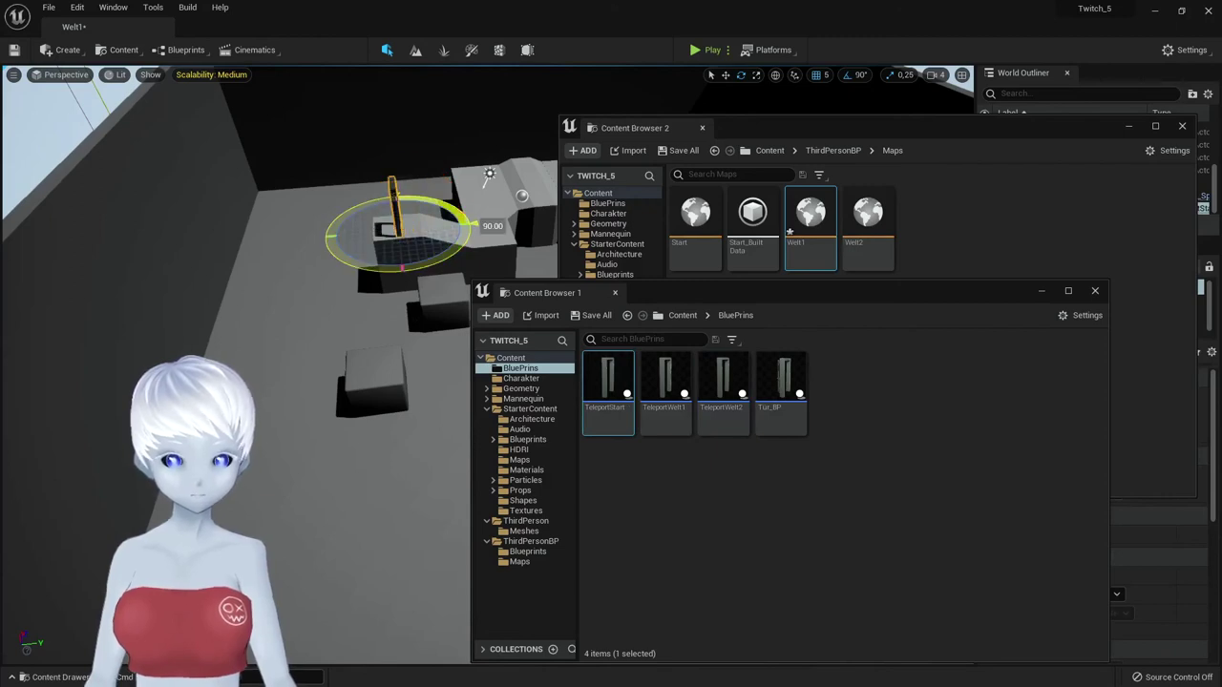
- Rotate the TeleportStart door 90° and bring up the Welt1 save prompt
right_drag(436, 256, 363, 286)
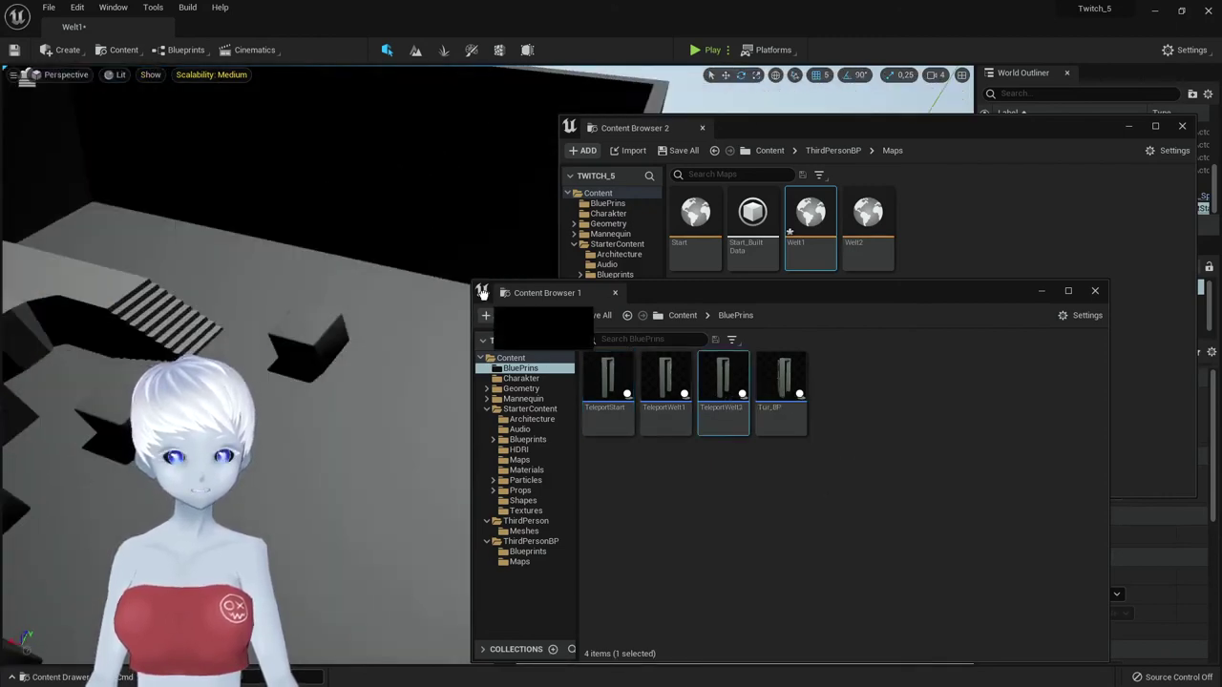
mouse_move(722, 382)
mouse_down()
mouse_move(453, 407)
mouse_move(446, 378)
mouse_move(457, 406)
mouse_up()
right_drag(456, 408, 456, 407)
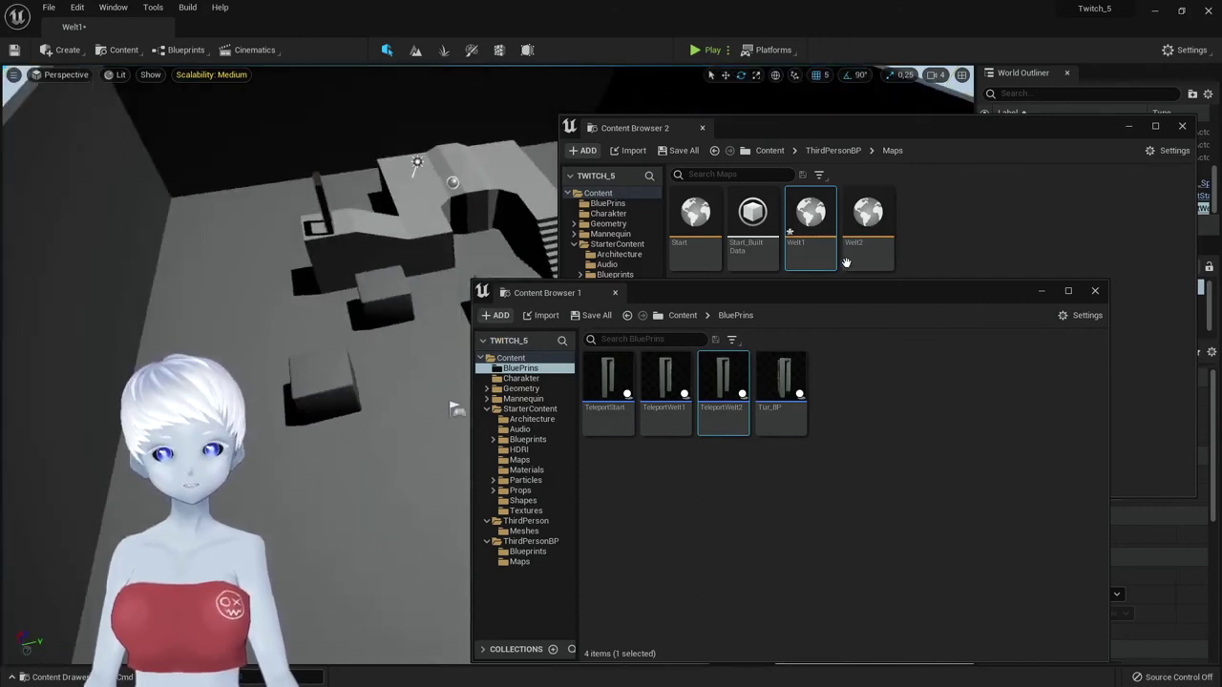
click(584, 315)
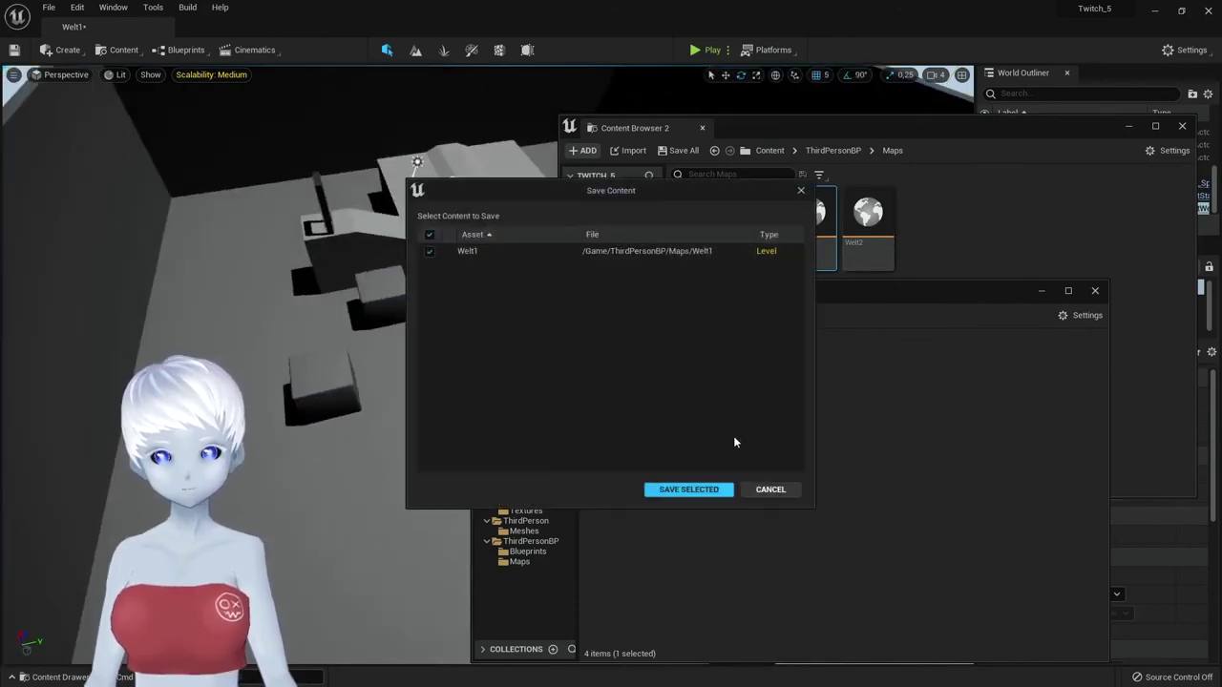
- Save Welt1, then open Welt2 and place a TeleportWelt1 door in it
click(721, 488)
double_click(863, 224)
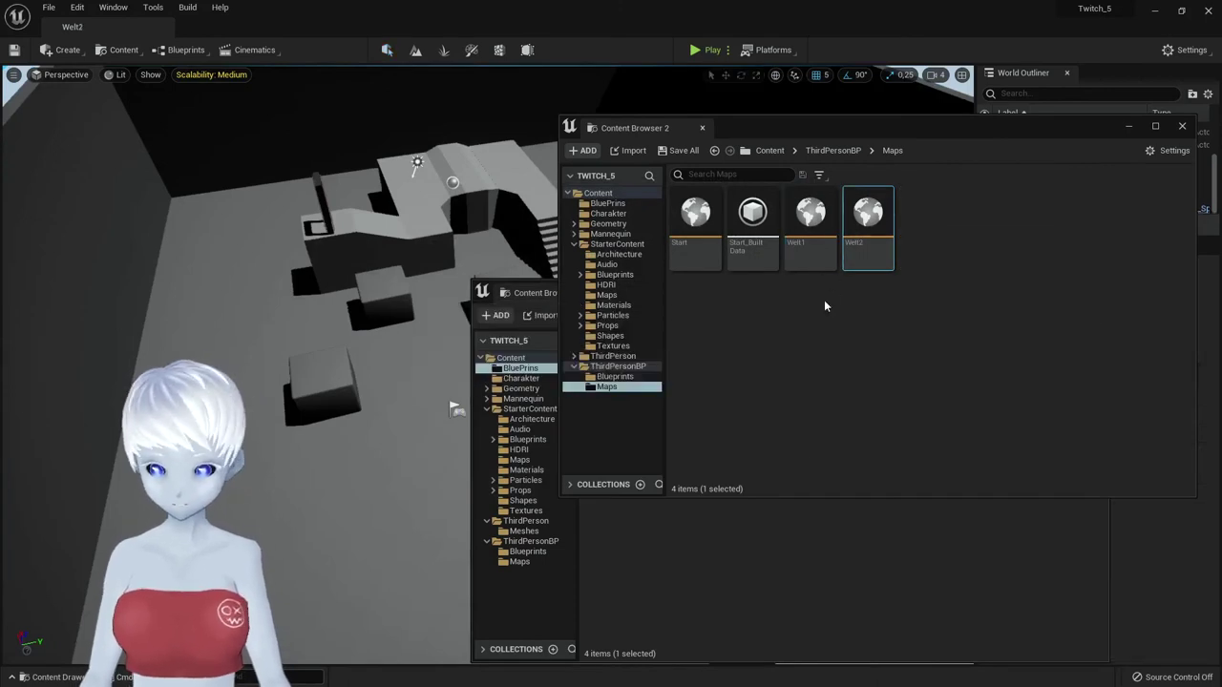
click(807, 581)
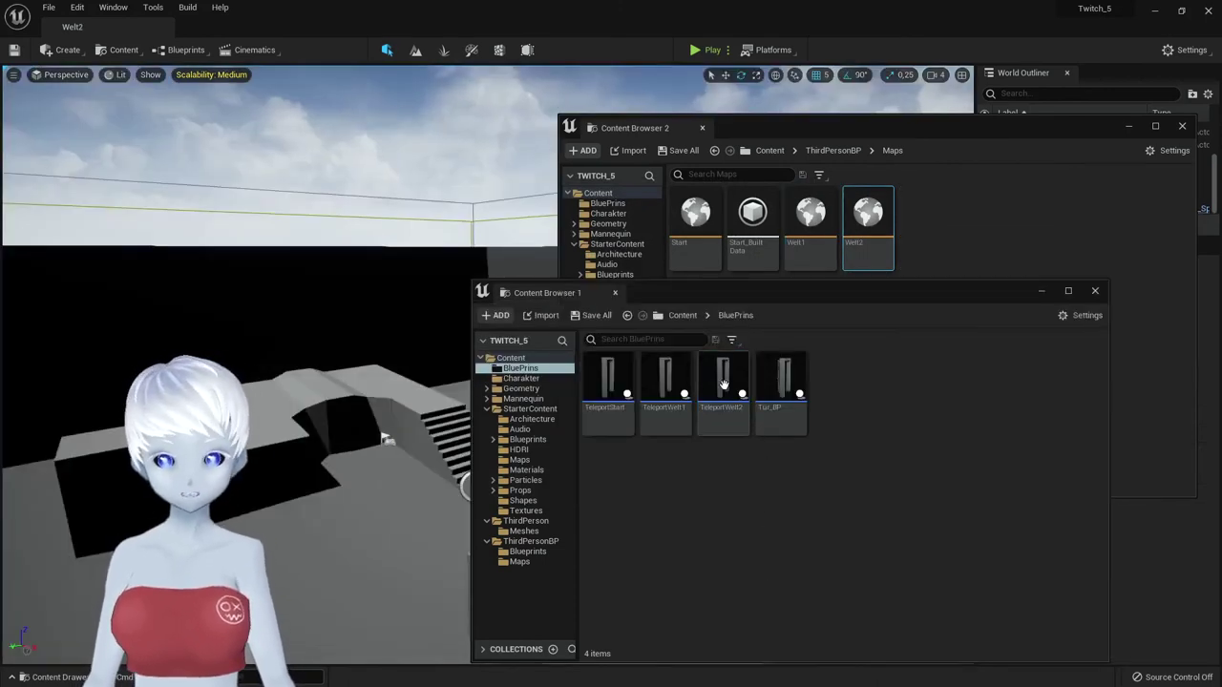
drag(665, 382, 86, 448)
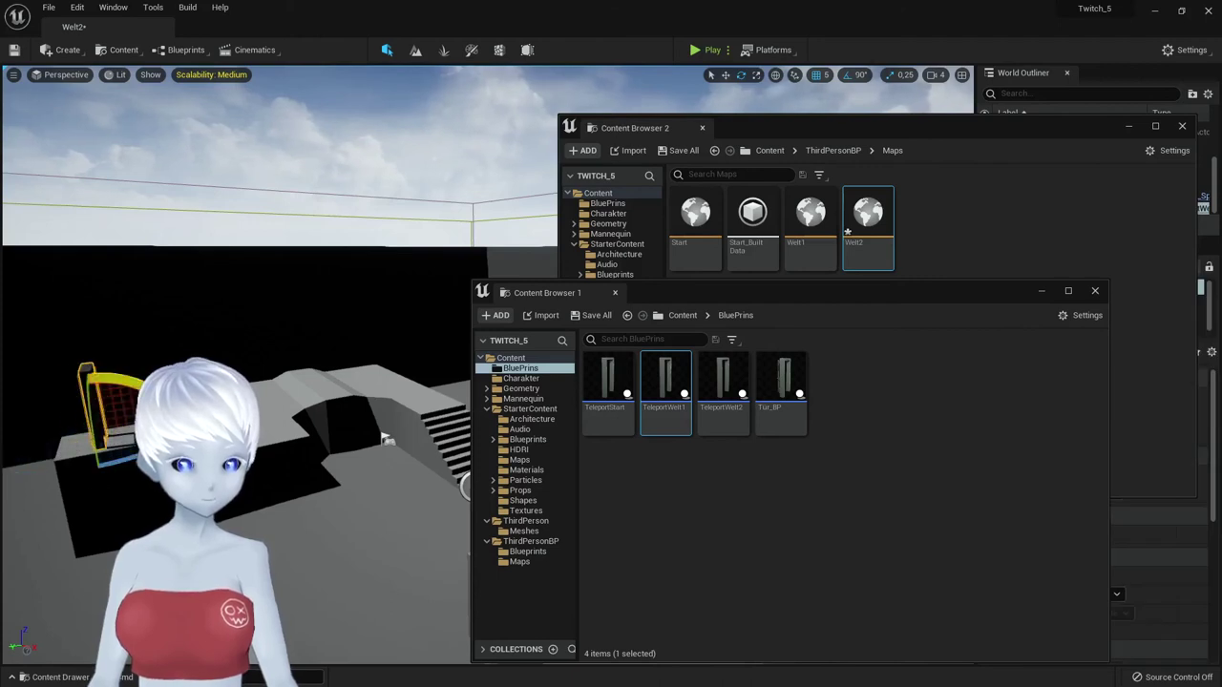
key(f)
- Save Welt2, reopen the Start level, and put away both Content Browsers
click(608, 382)
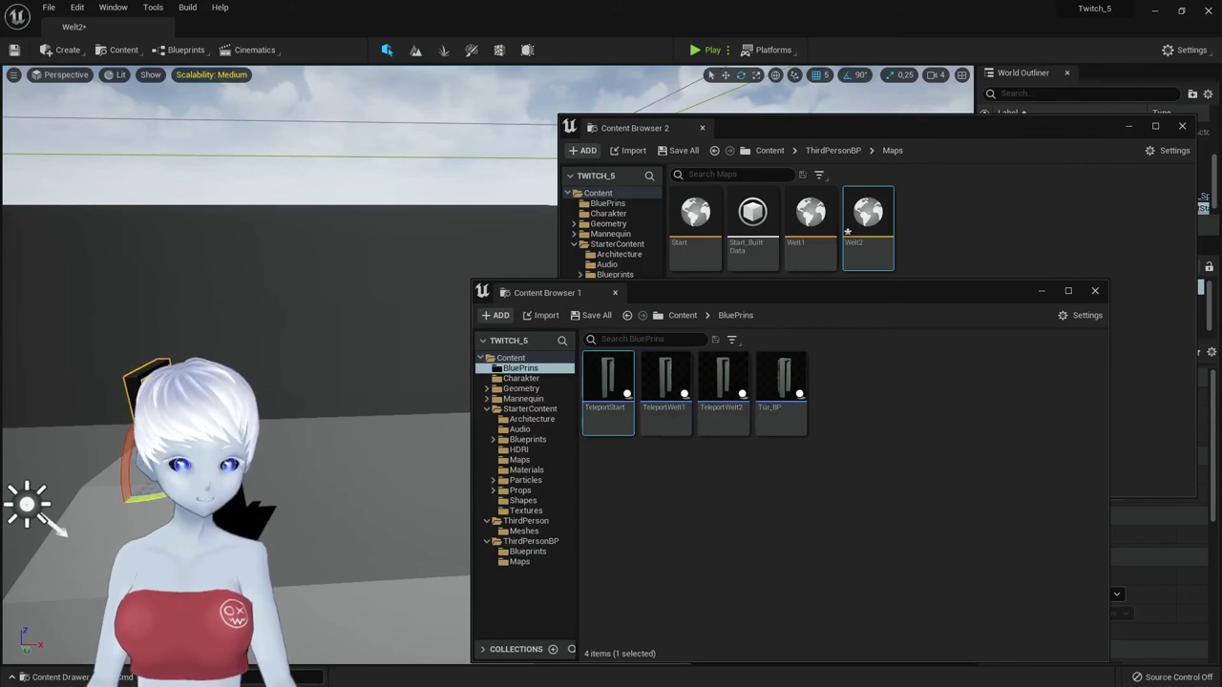
click(601, 318)
click(676, 489)
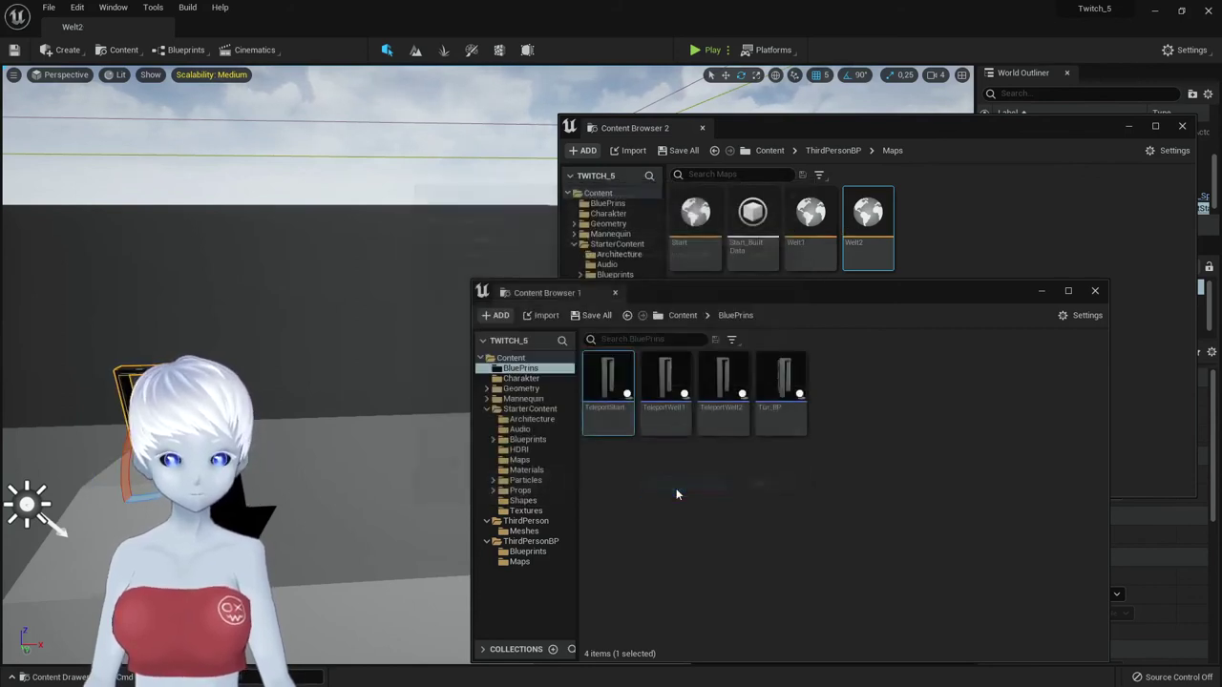
double_click(683, 232)
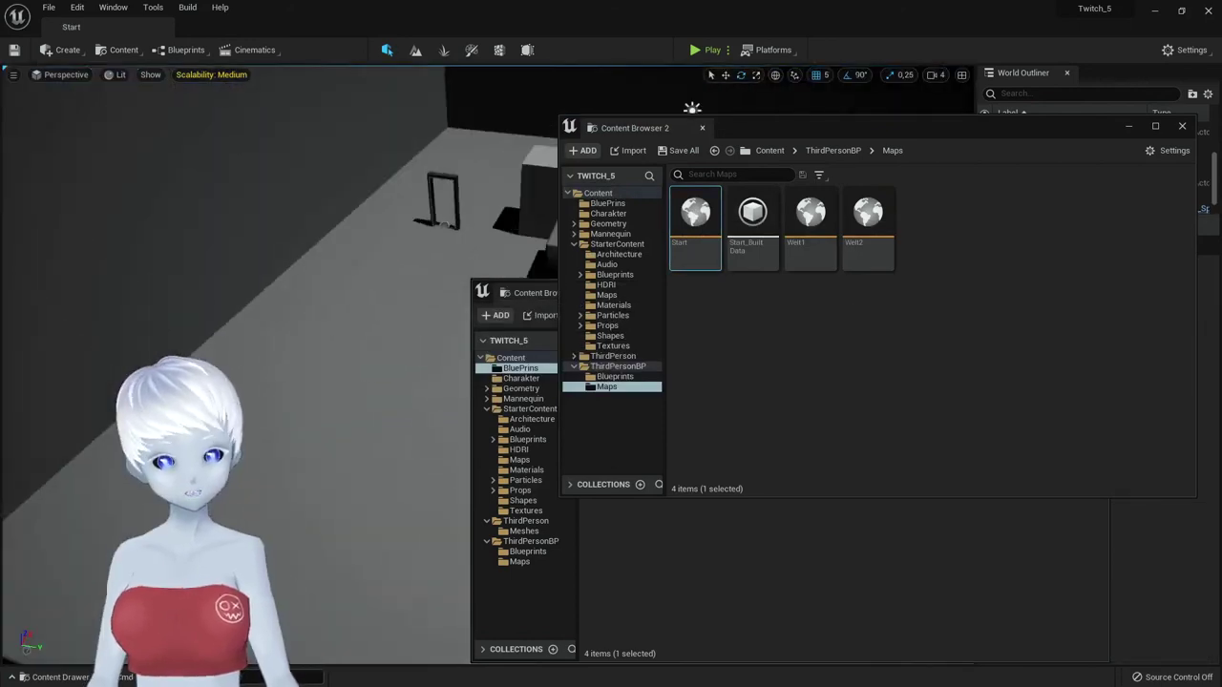
click(1130, 126)
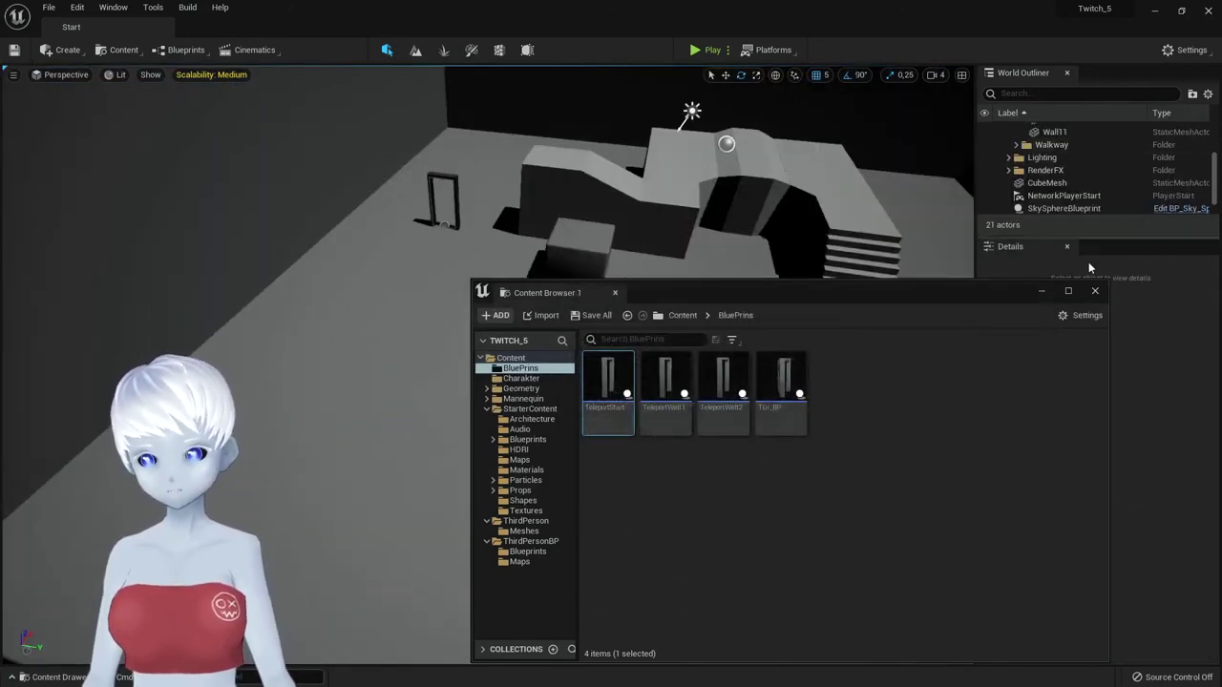
click(1046, 292)
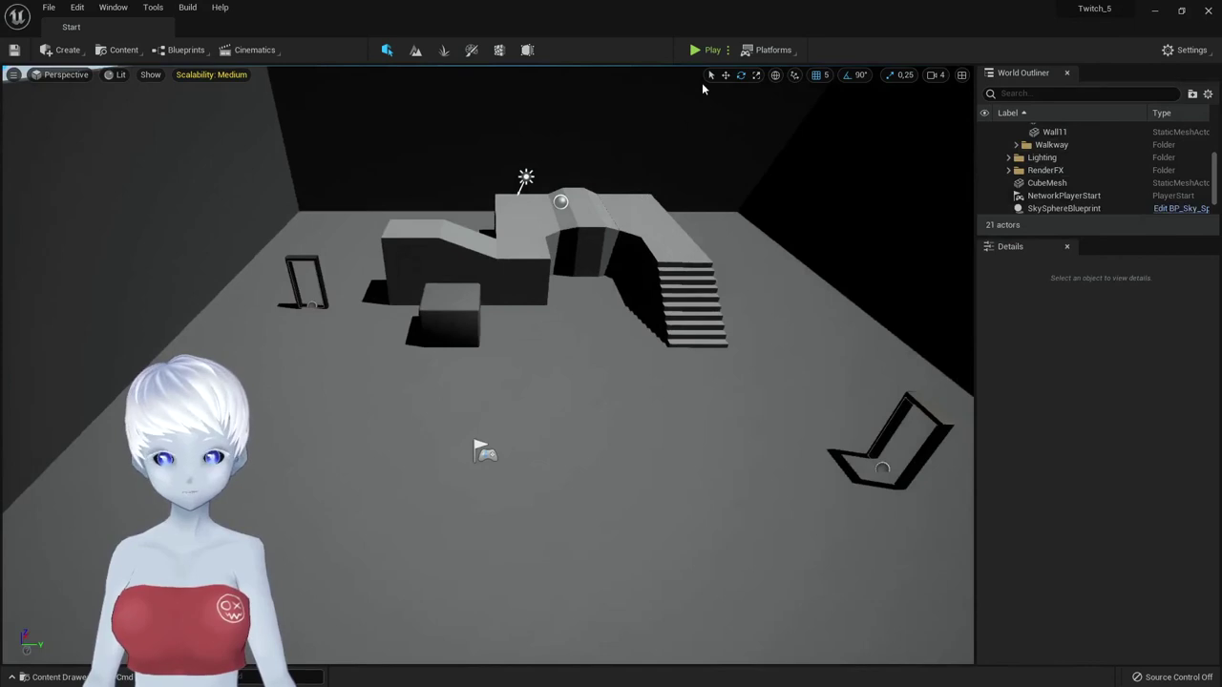
- Launch Play-in-Editor on the Start level from the toolbar Play button
click(707, 49)
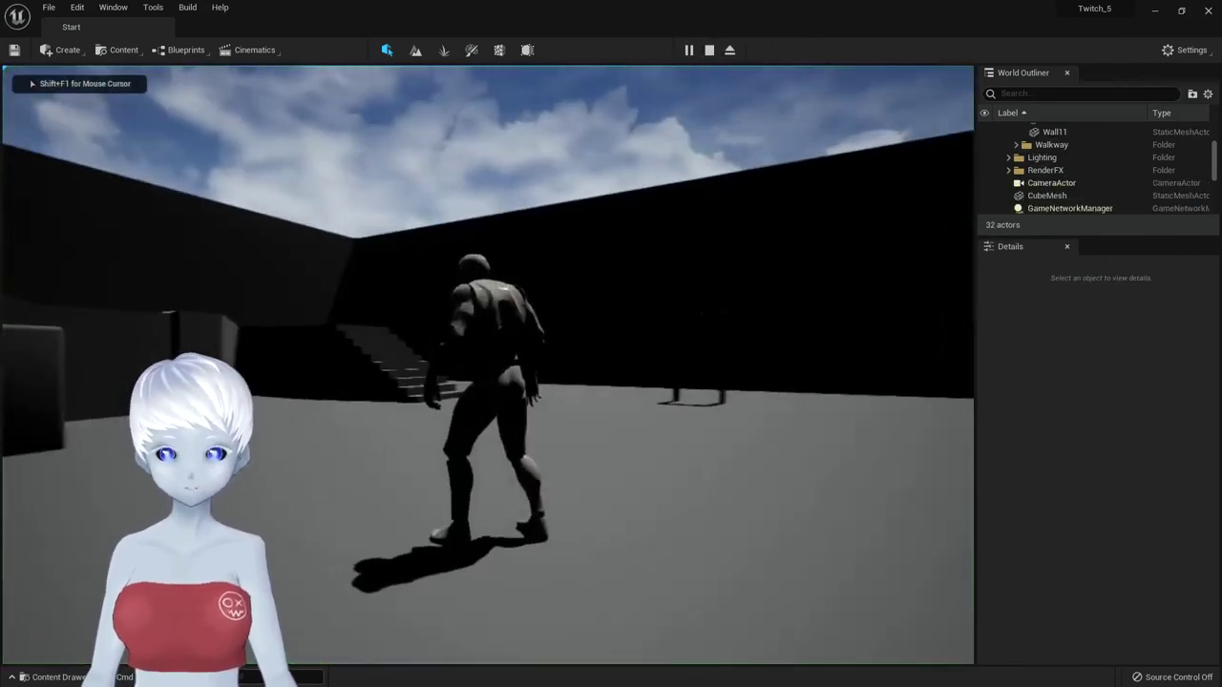